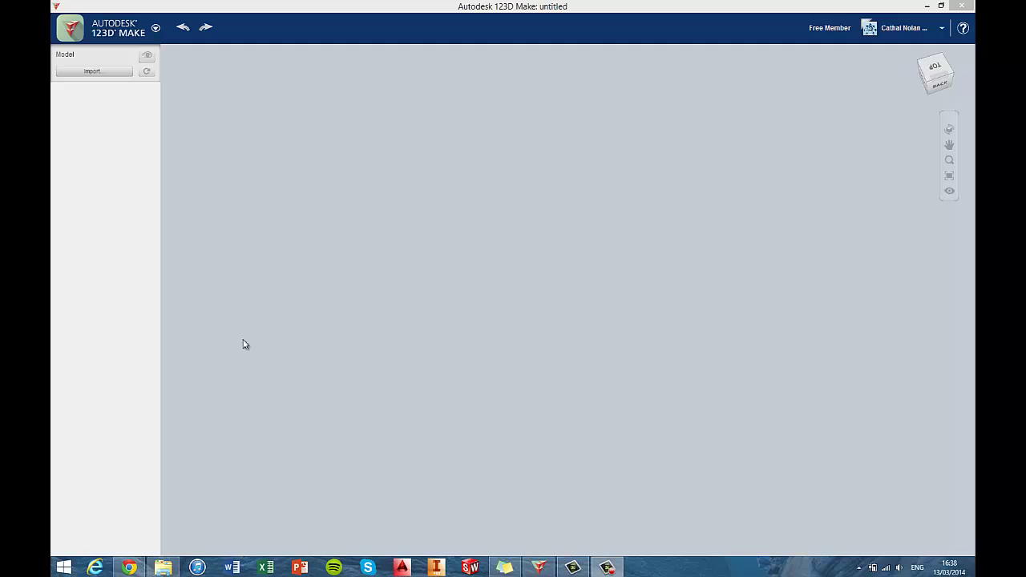
Open the Human Head example (humanhead.3dmk) from Example Shapes, then orbit and pan around it.
click(155, 29)
mouse_move(144, 74)
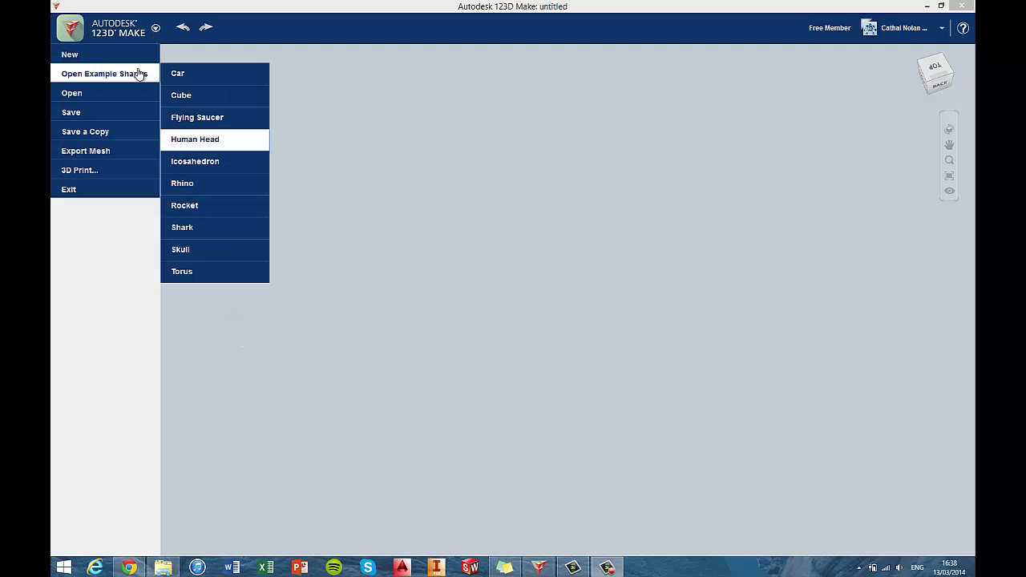
click(206, 139)
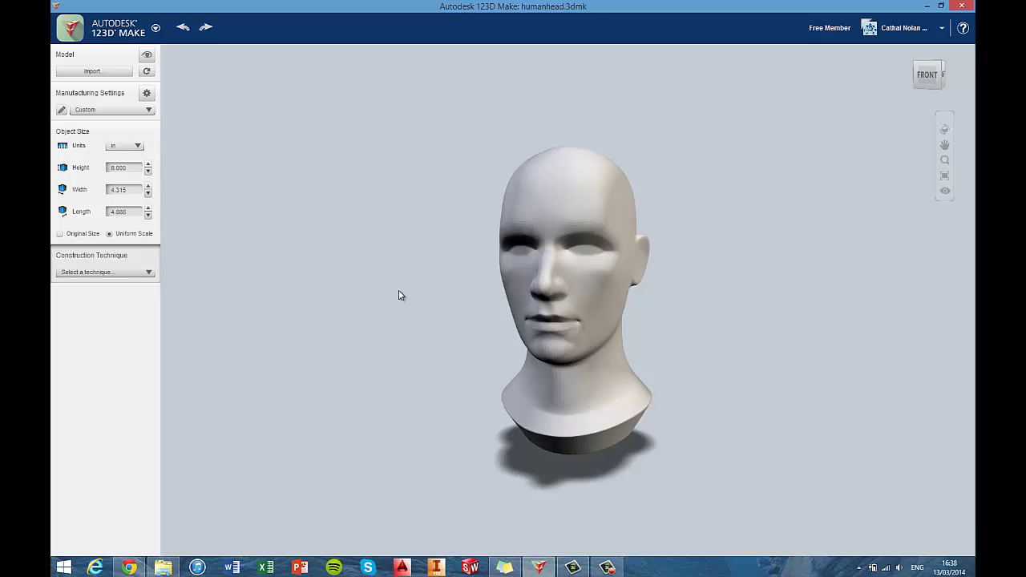
right_drag(400, 294, 430, 305)
middle_drag(430, 305, 464, 297)
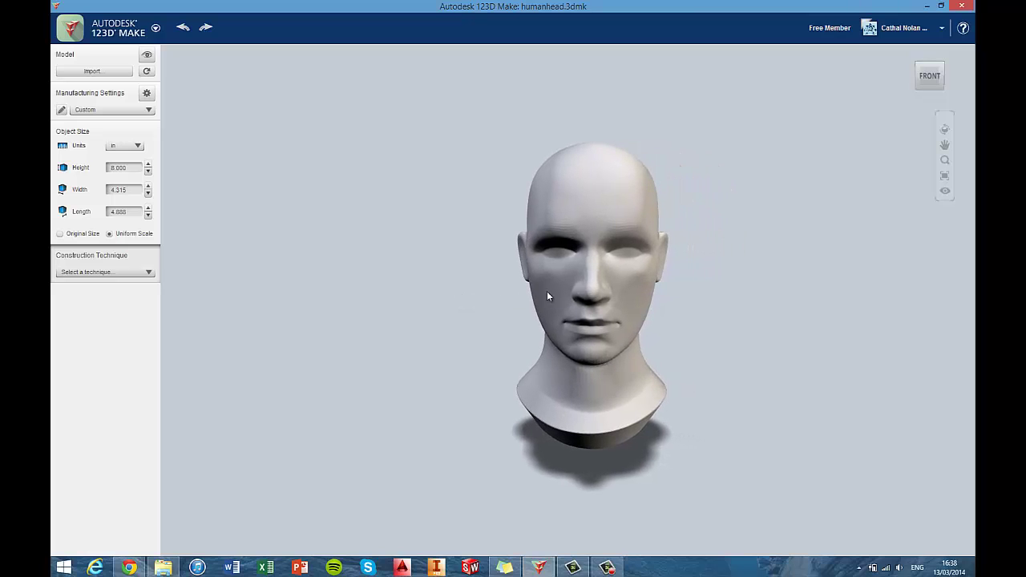
click(935, 79)
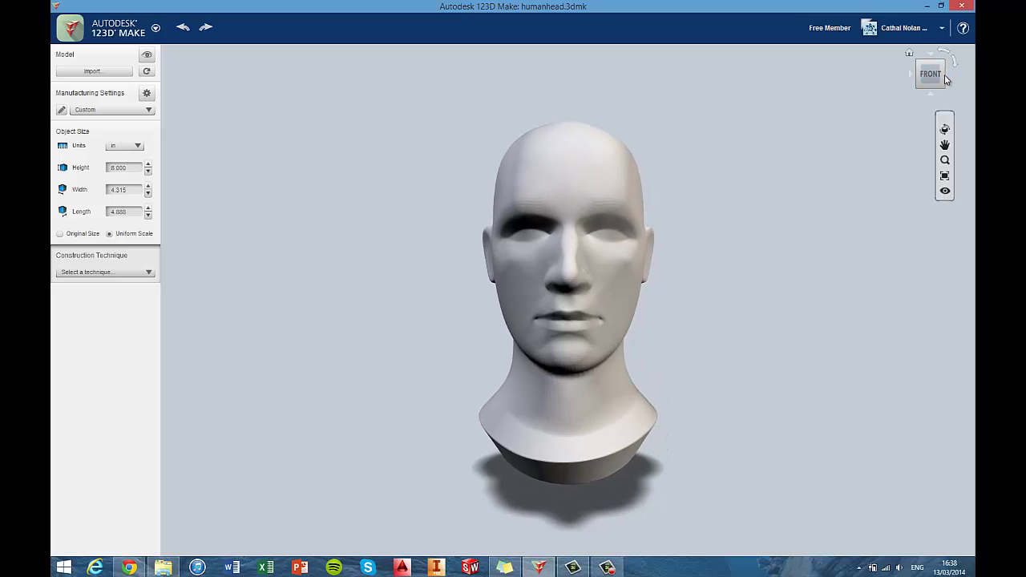
click(949, 75)
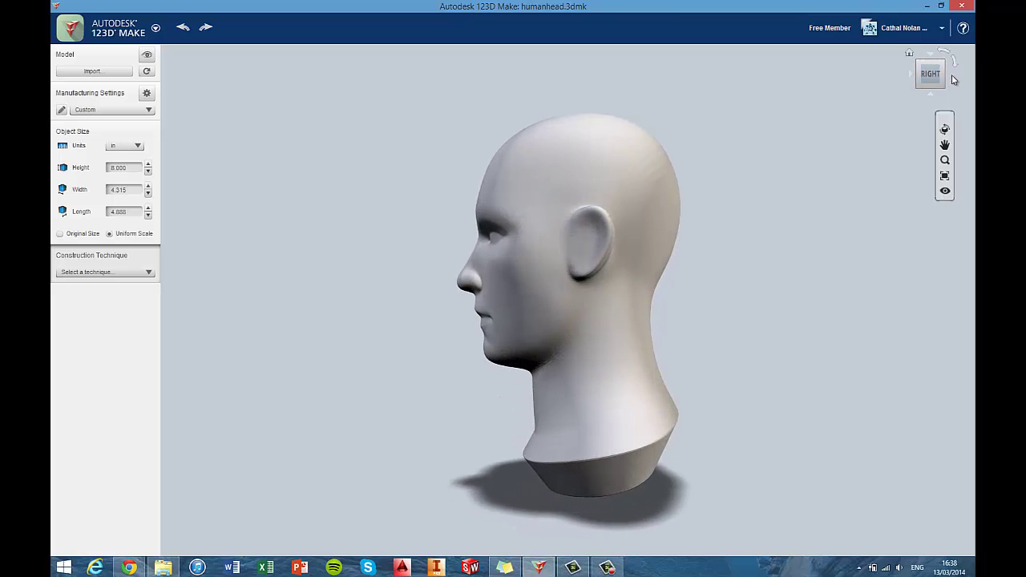
click(950, 76)
click(951, 76)
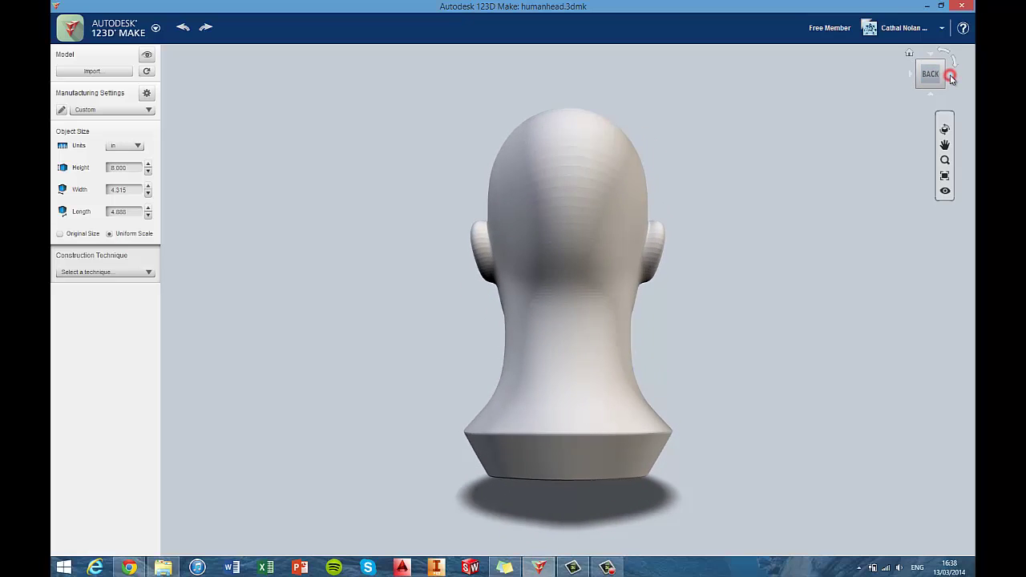
click(951, 76)
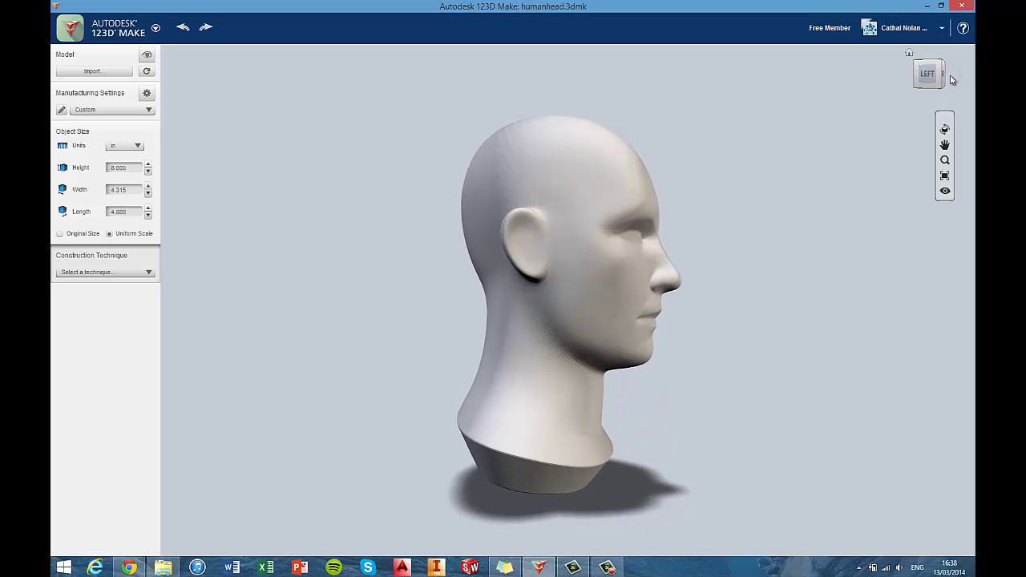
click(945, 130)
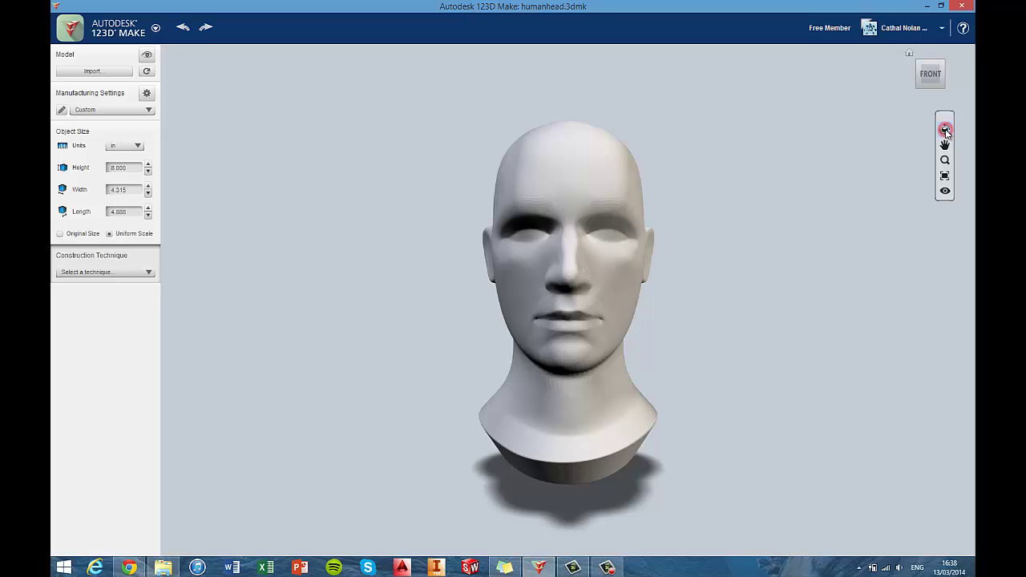
click(795, 206)
drag(773, 228, 740, 261)
click(945, 146)
click(945, 161)
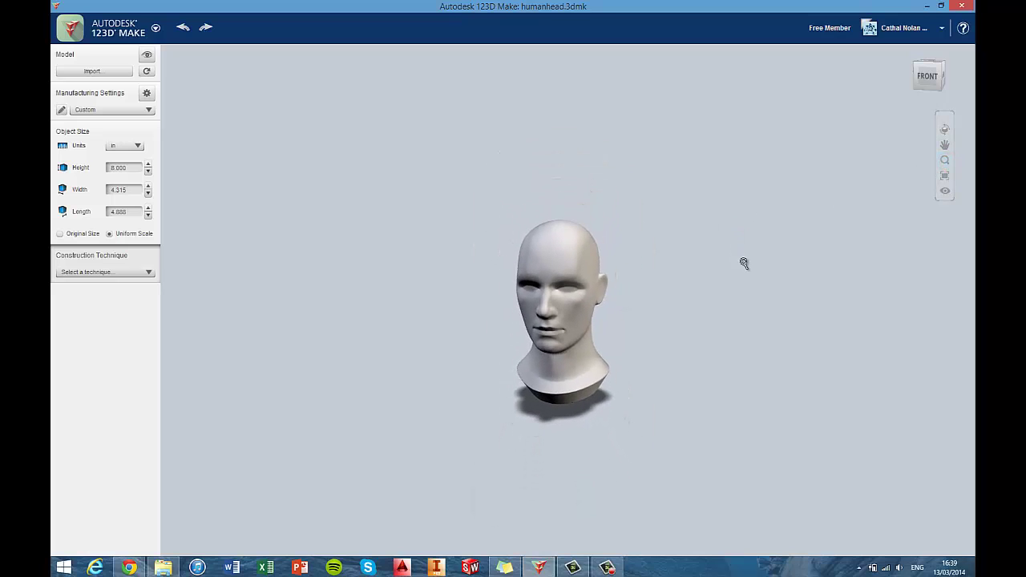
click(944, 176)
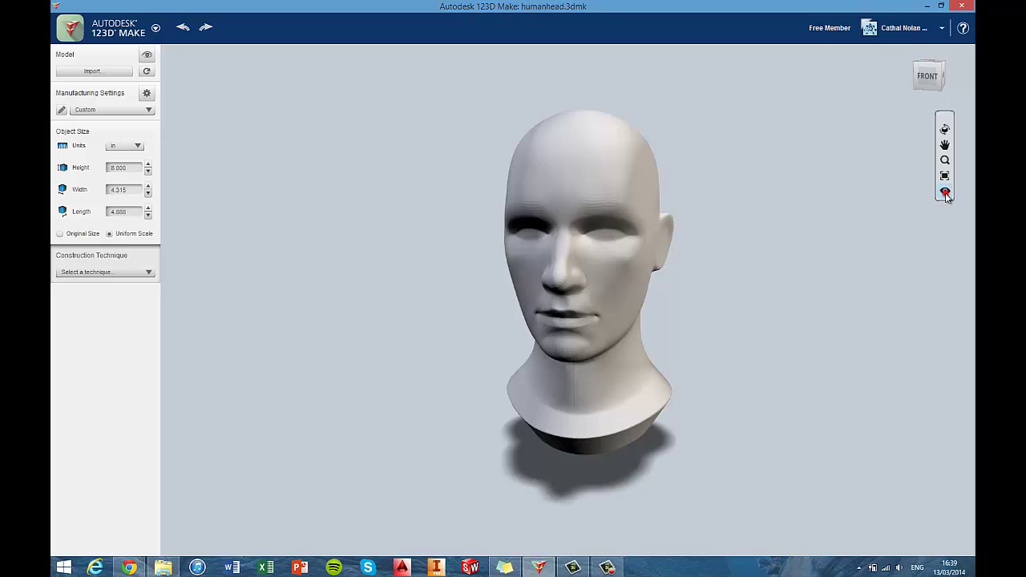
click(945, 192)
click(946, 192)
click(946, 193)
click(945, 193)
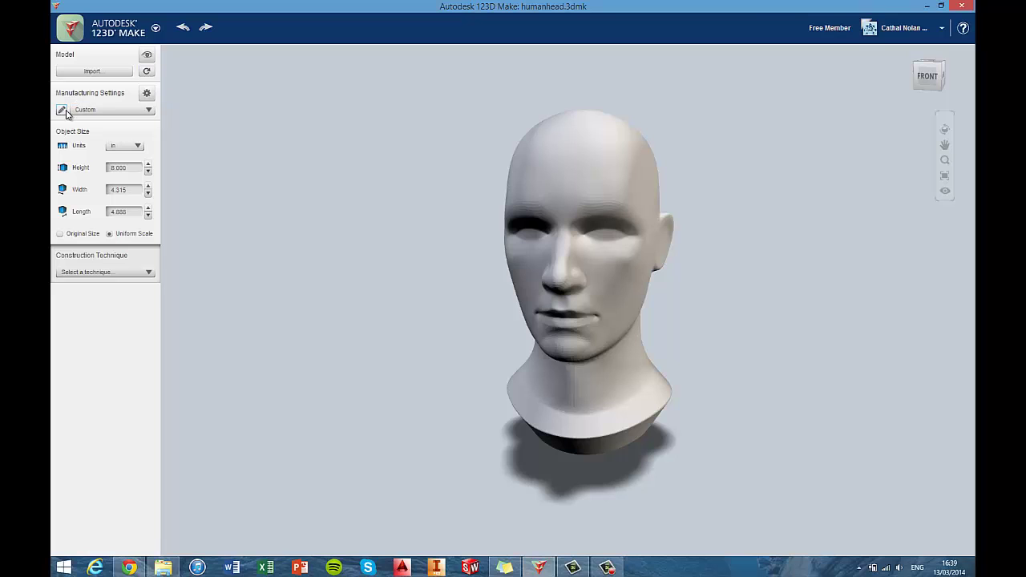
Browse the material sheet preset list and close it without changing the preset.
click(91, 112)
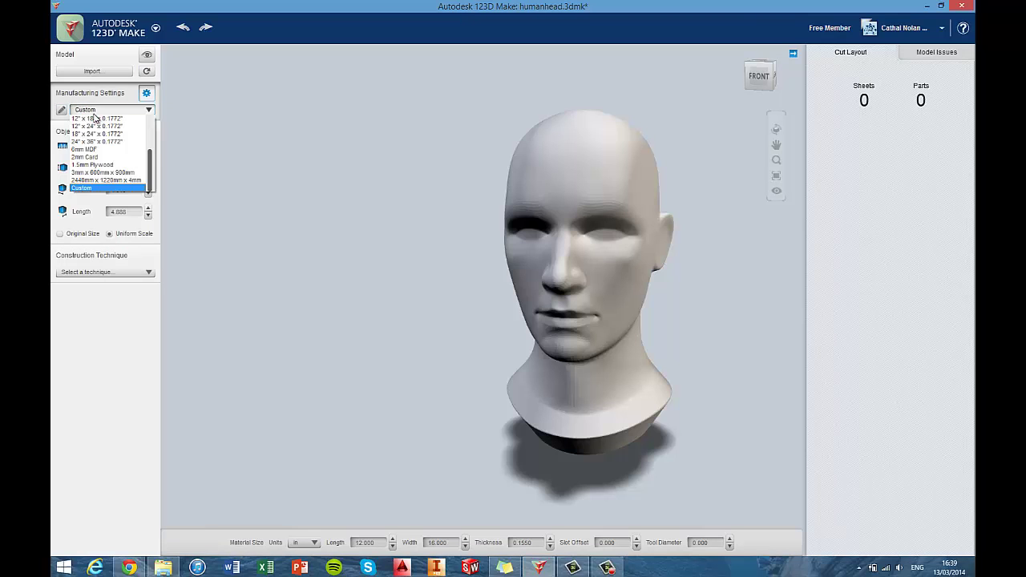
drag(151, 160, 154, 122)
scroll(140, 145, down, 3)
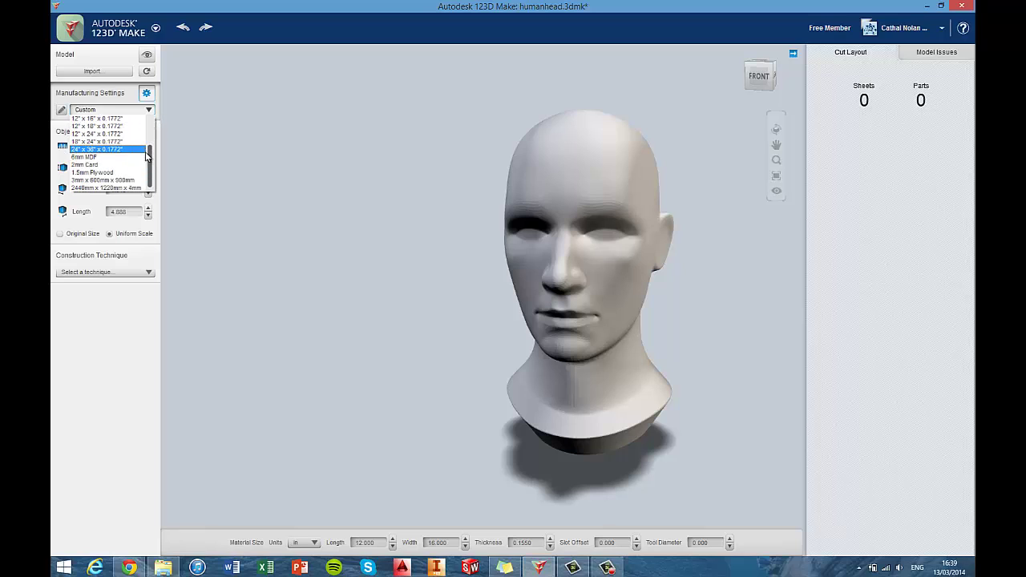
click(80, 109)
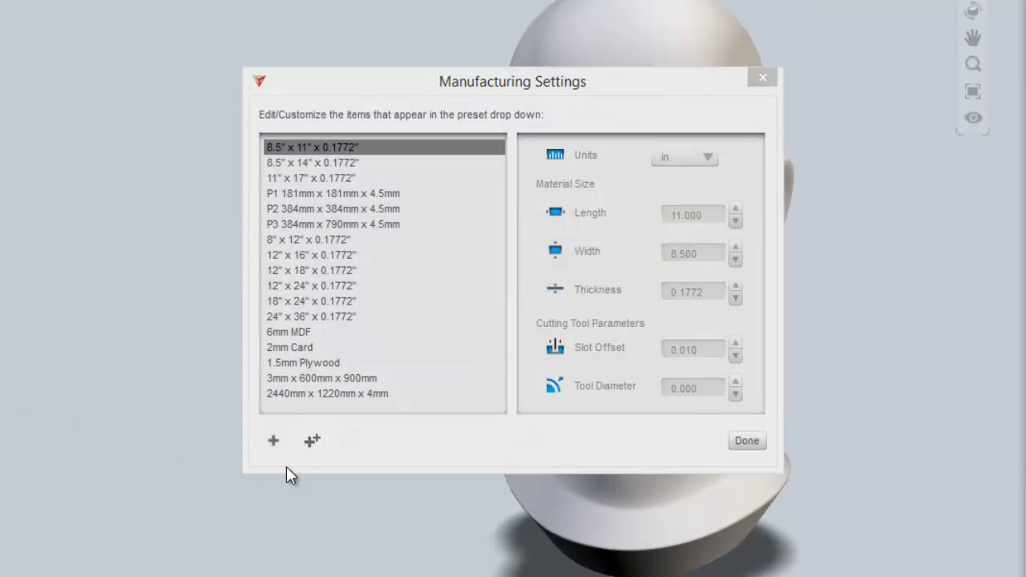
Add a new material preset and rename it Practice.
click(273, 440)
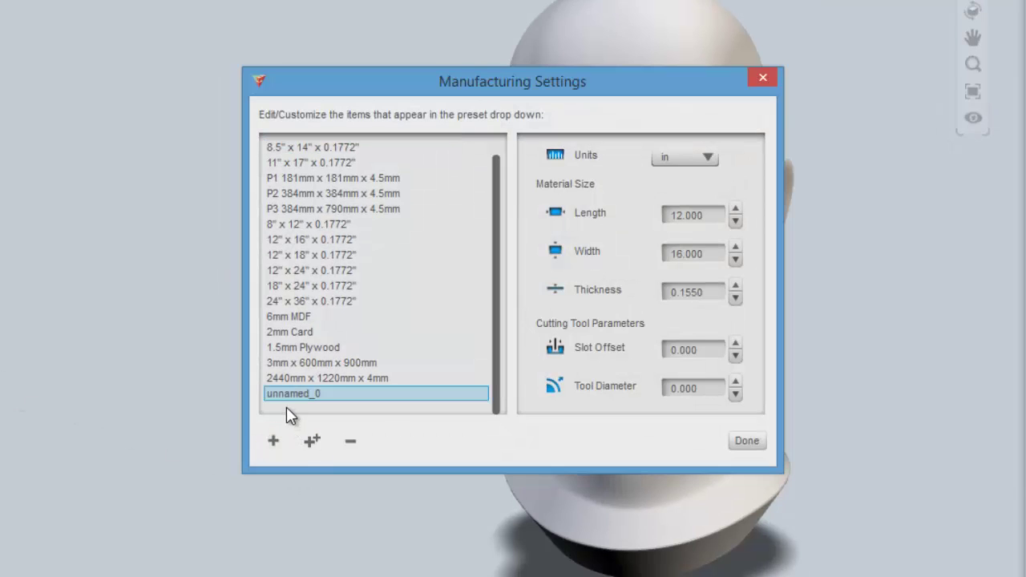
double_click(286, 396)
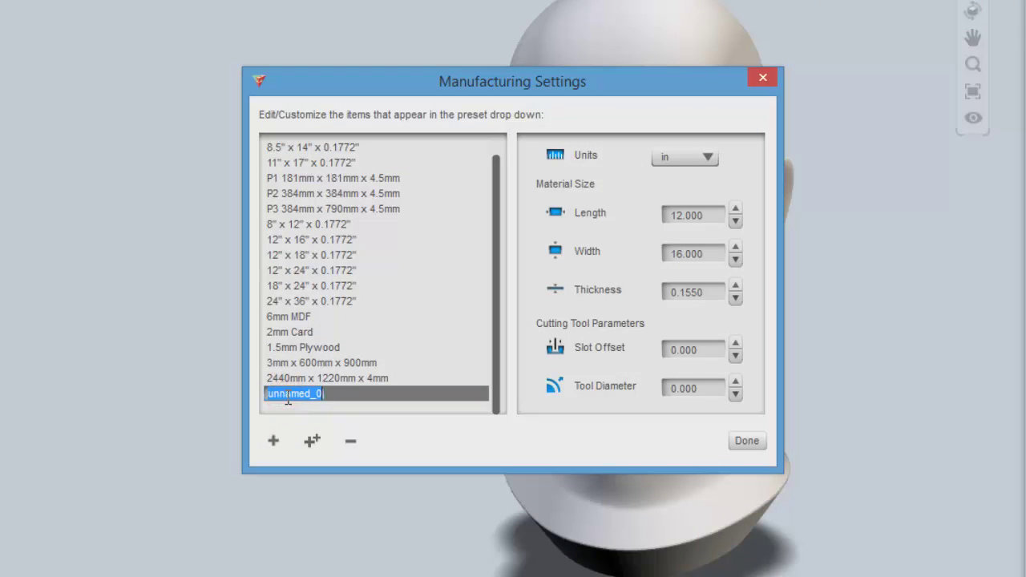
text(Practice)
click(436, 440)
click(421, 408)
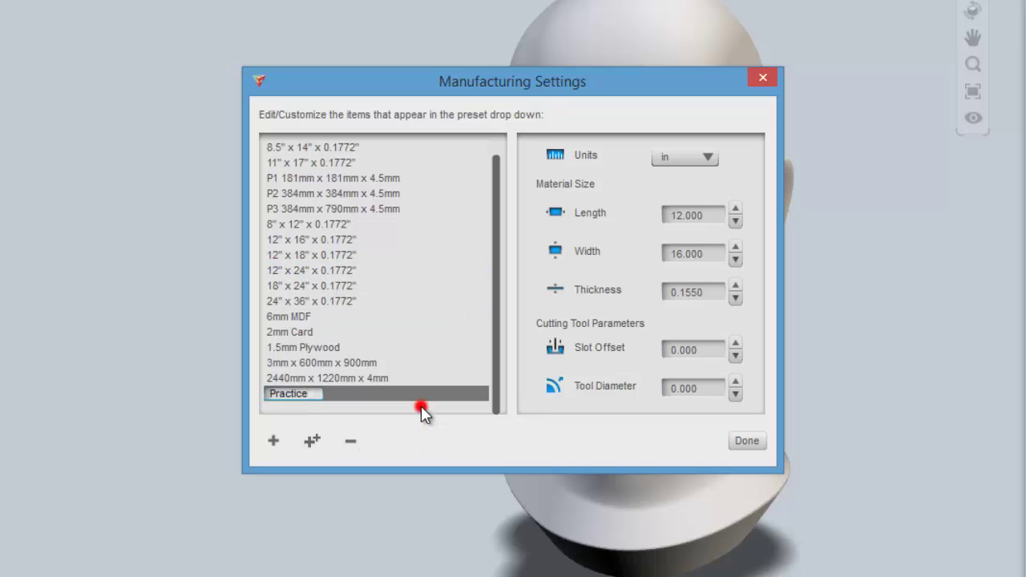
Set the Practice preset to millimetres with length 900 and width 600.
click(710, 160)
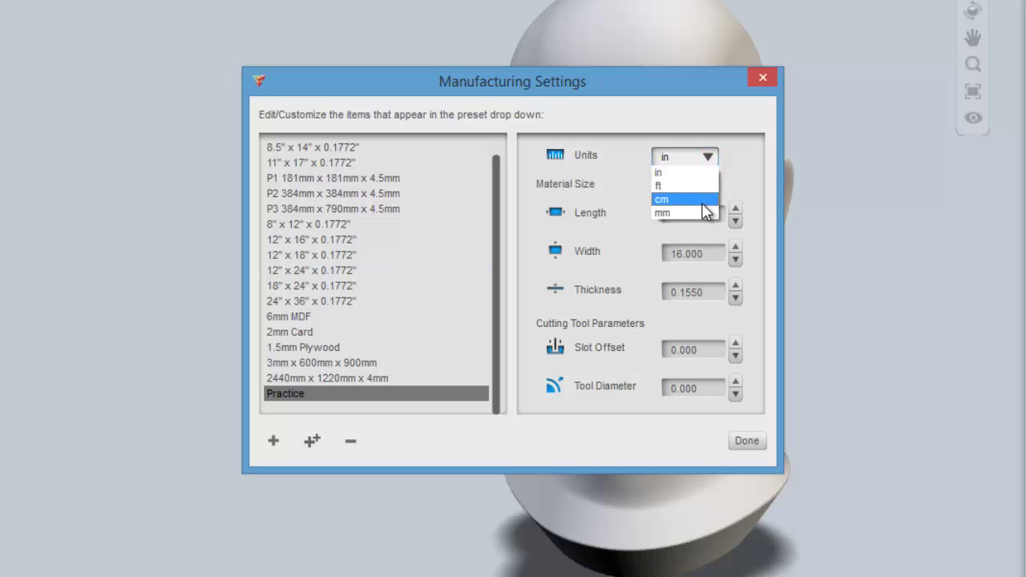
click(703, 213)
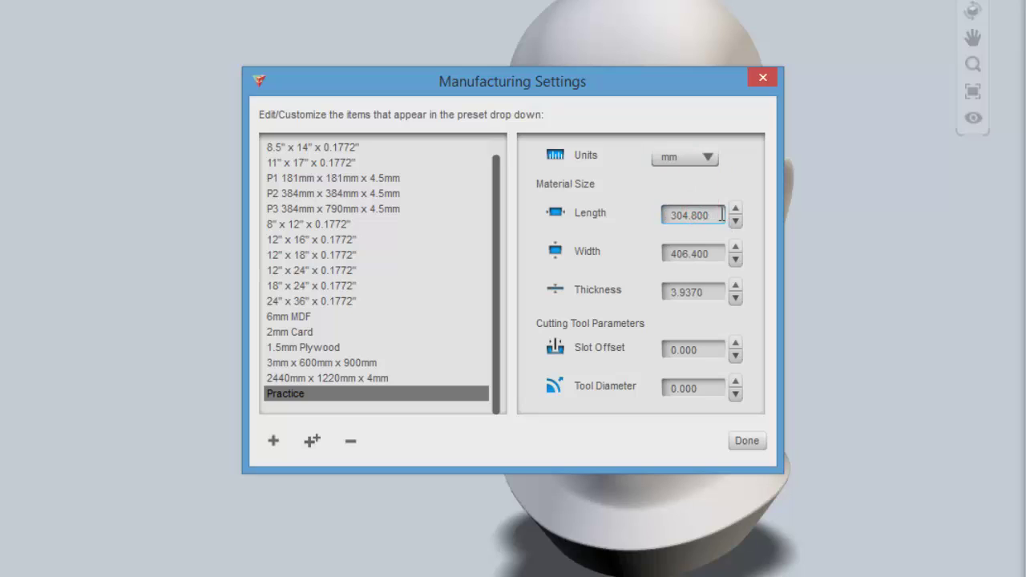
click(713, 215)
drag(713, 215, 667, 223)
text(900)
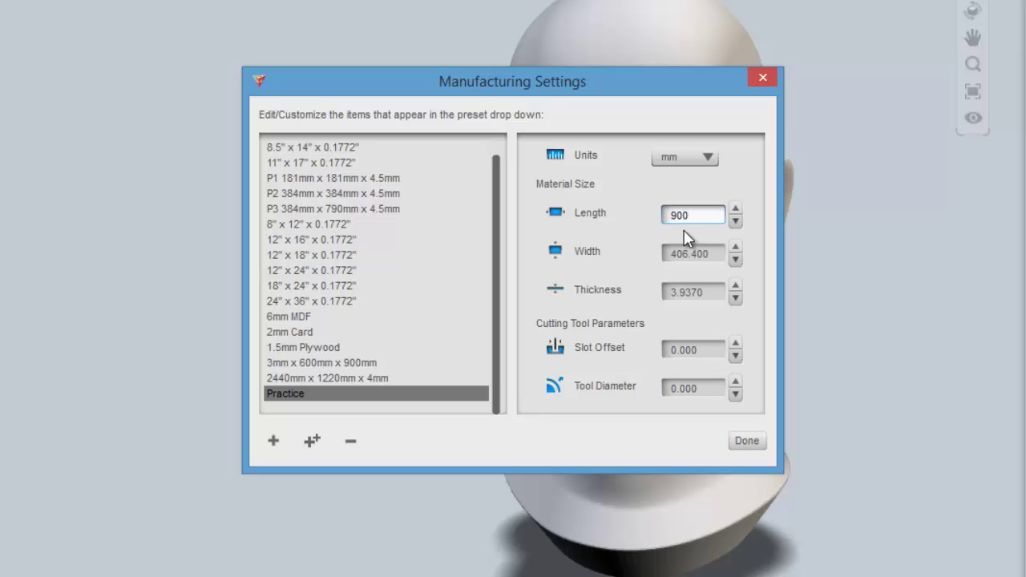
click(712, 254)
drag(718, 254, 656, 251)
text(600)
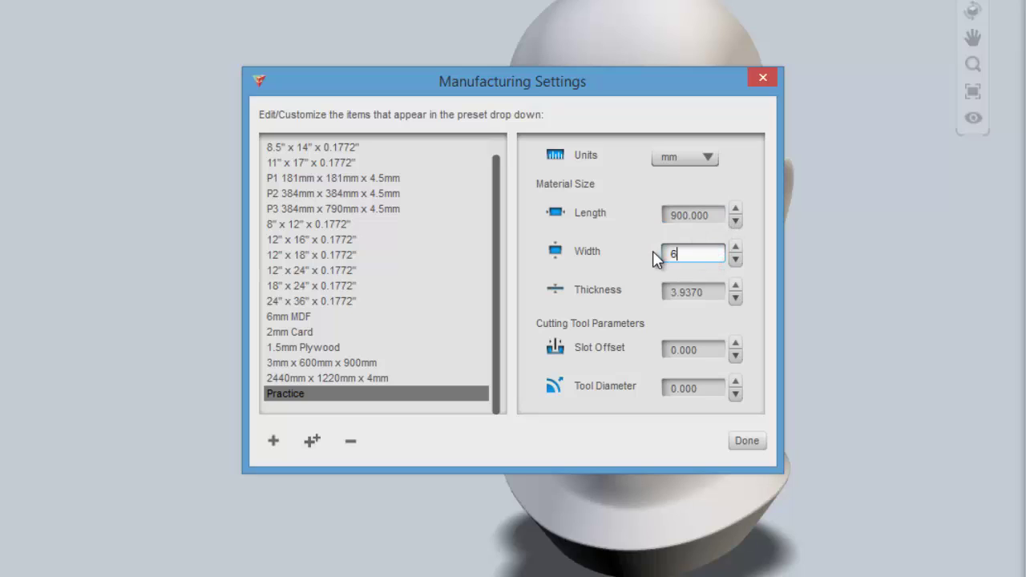
Set the Practice sheet thickness to 3 mm, leaving slot offset and tool diameter unchanged.
click(713, 291)
text(3)
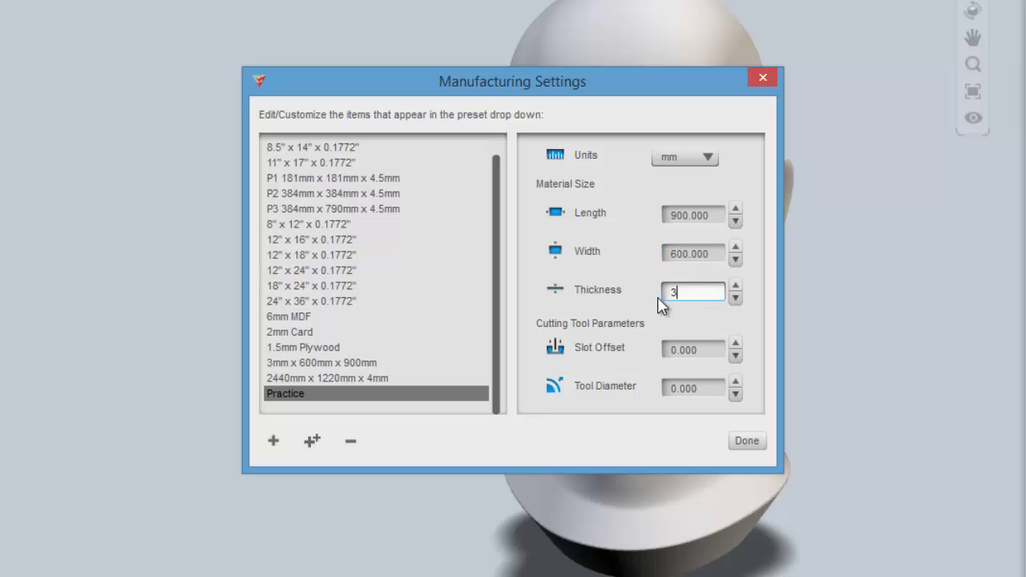
click(668, 304)
click(724, 343)
click(710, 389)
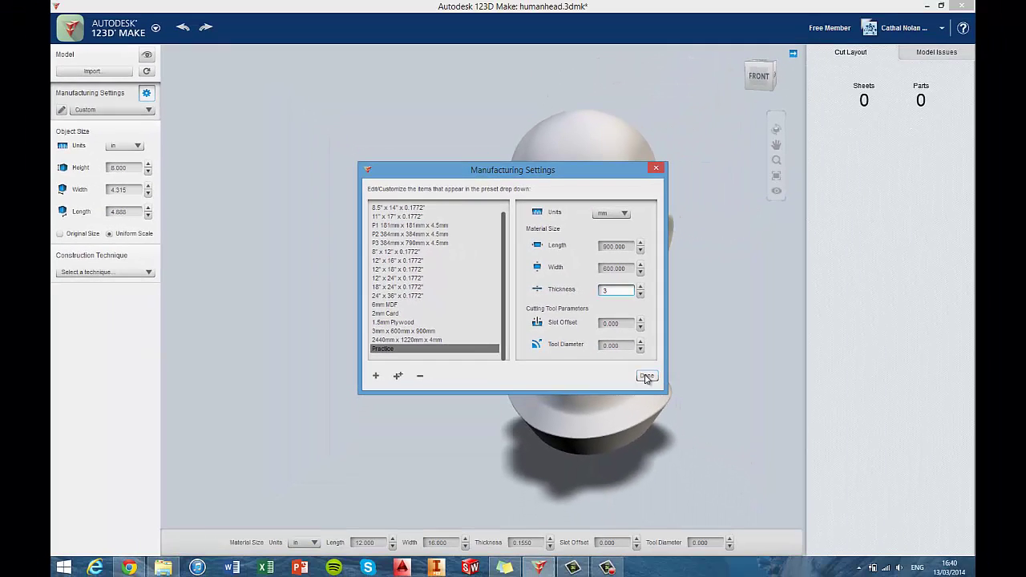
Close the settings editor and select the Practice material preset.
click(646, 377)
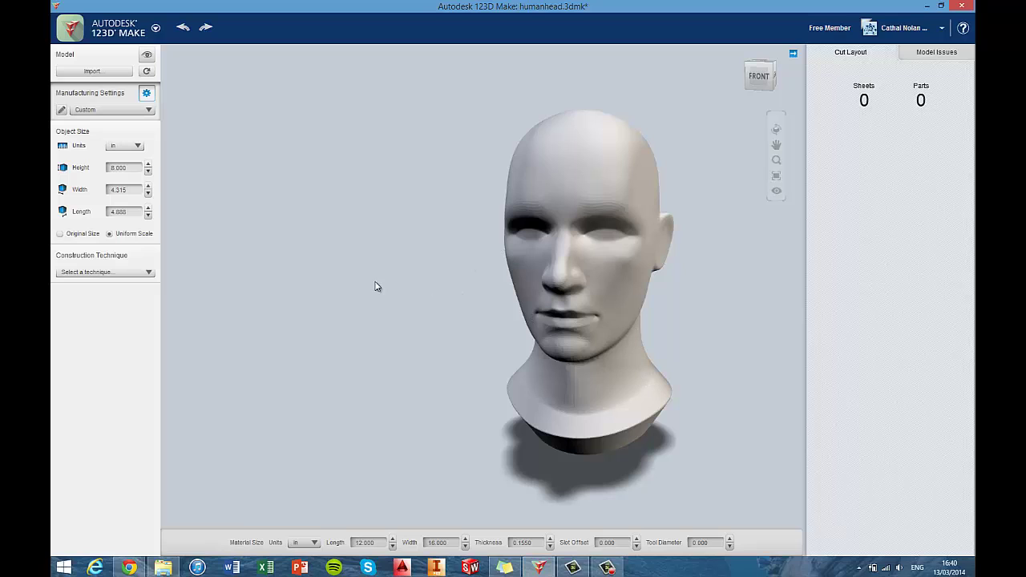
click(121, 146)
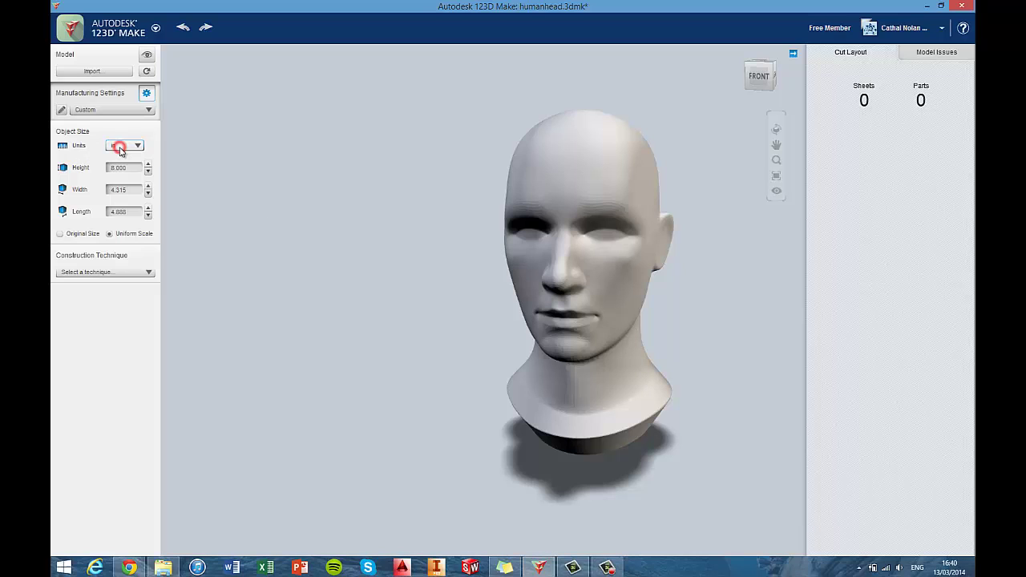
click(133, 110)
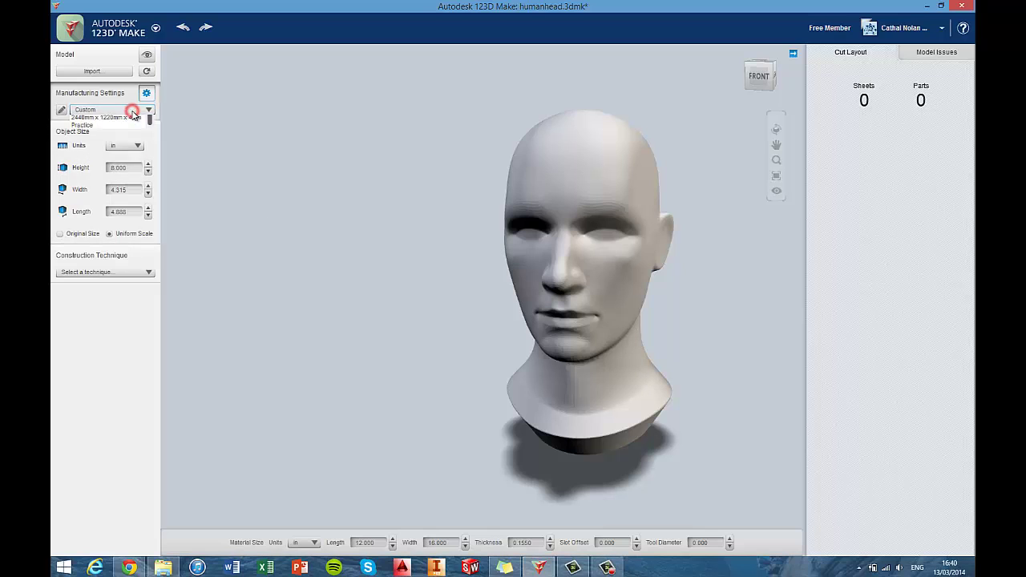
click(116, 180)
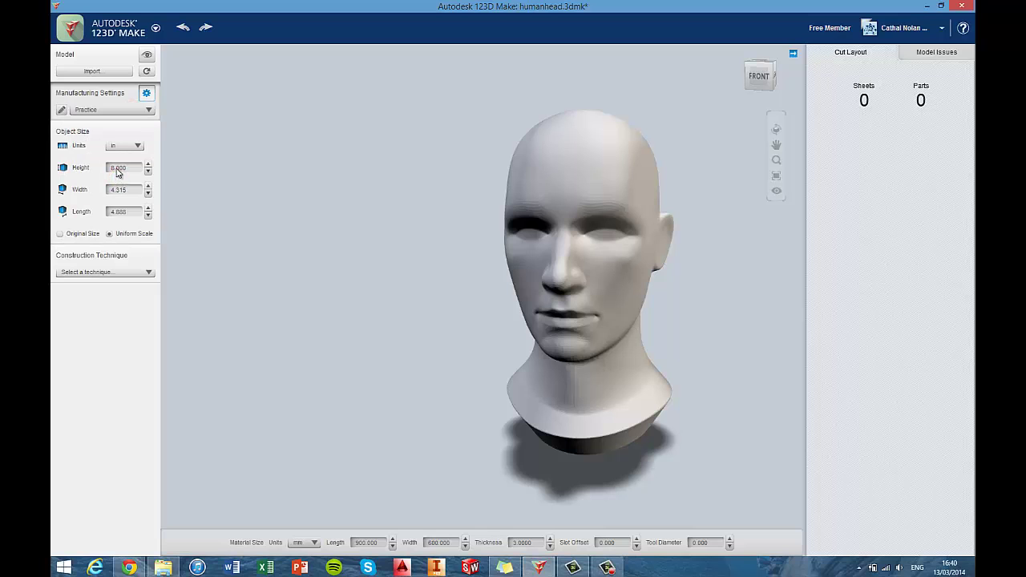
Switch the model to millimetres and, with Uniform Scale, set its height to 200 mm.
click(133, 145)
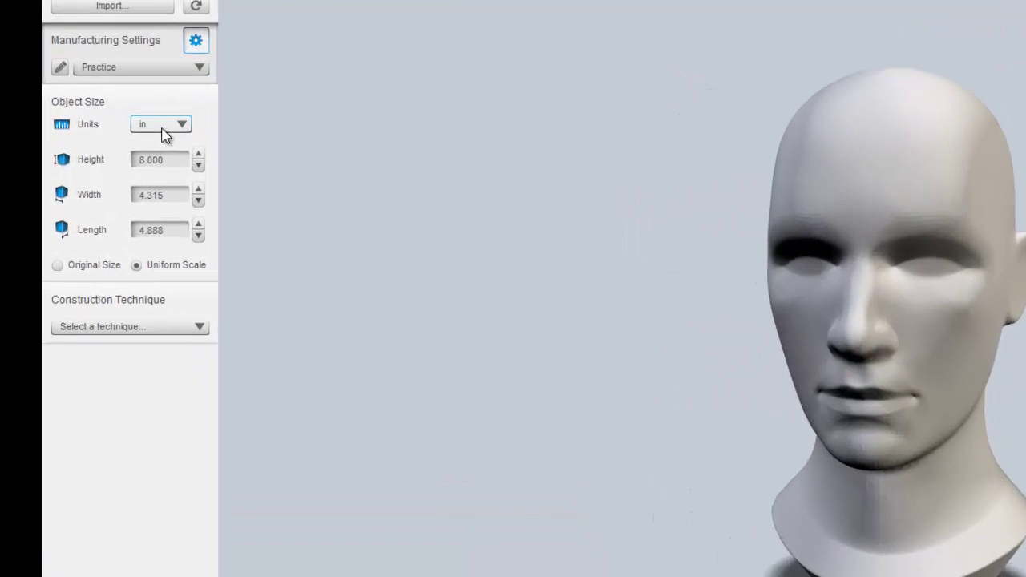
click(140, 145)
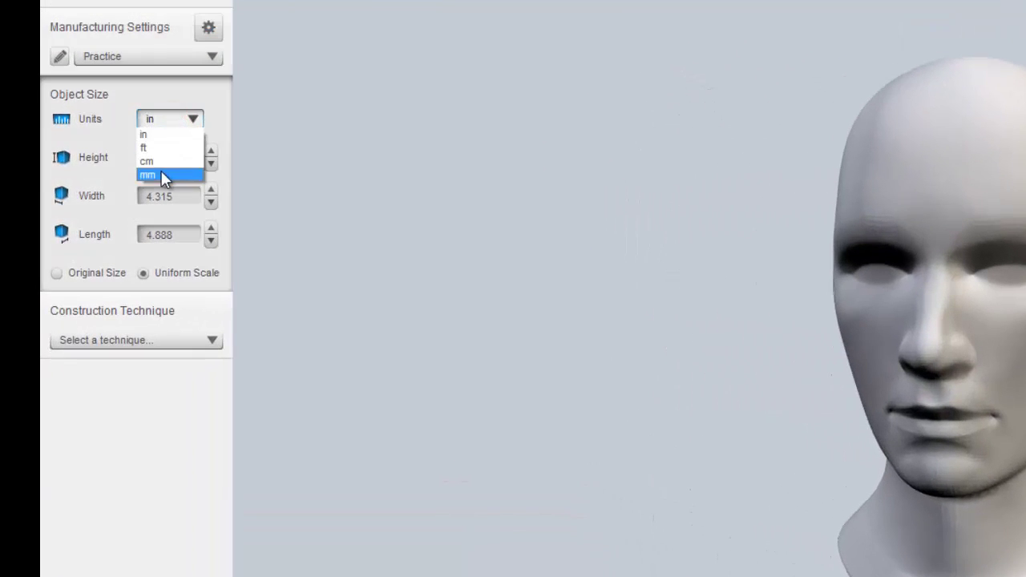
click(163, 175)
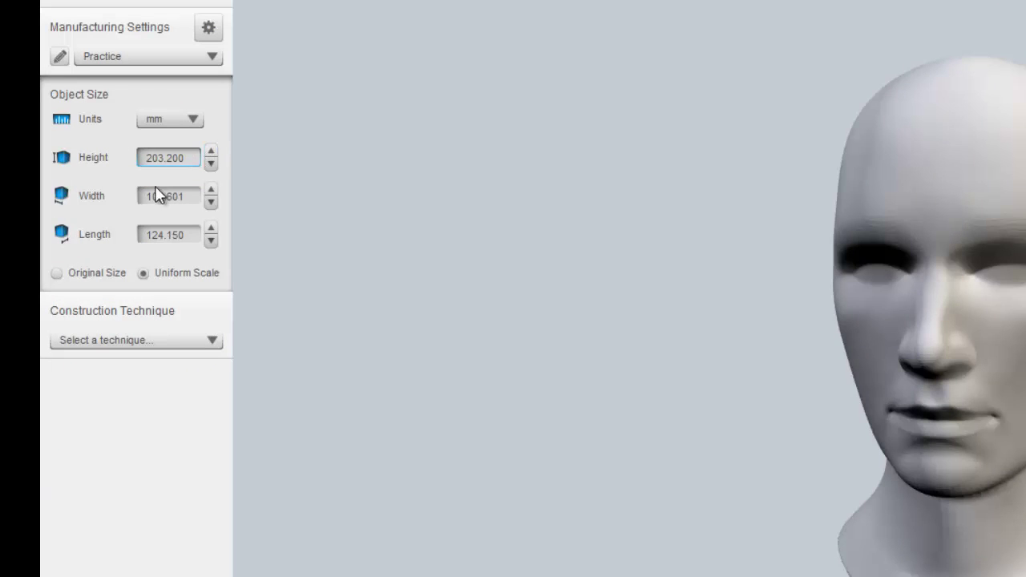
click(61, 273)
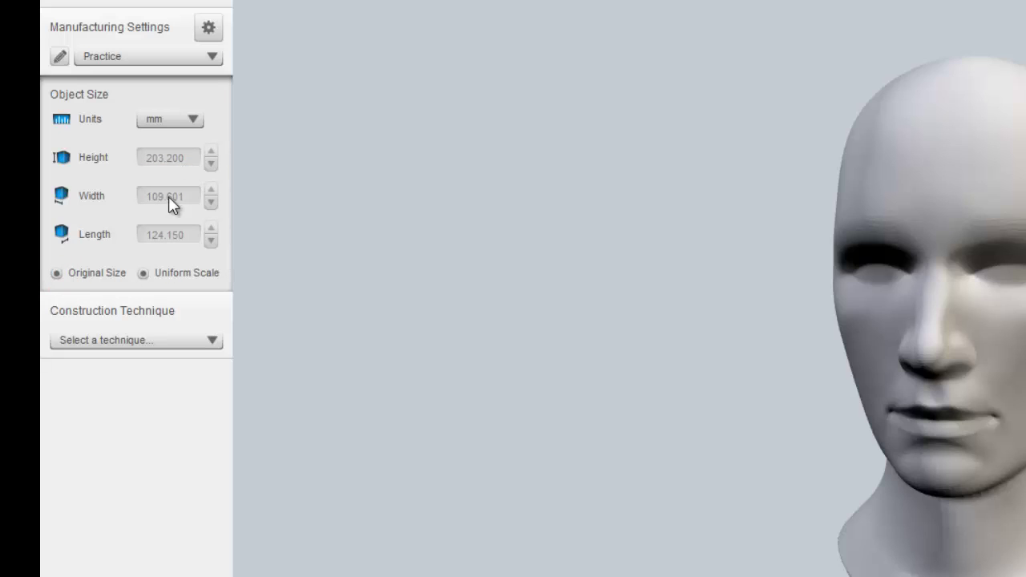
click(56, 273)
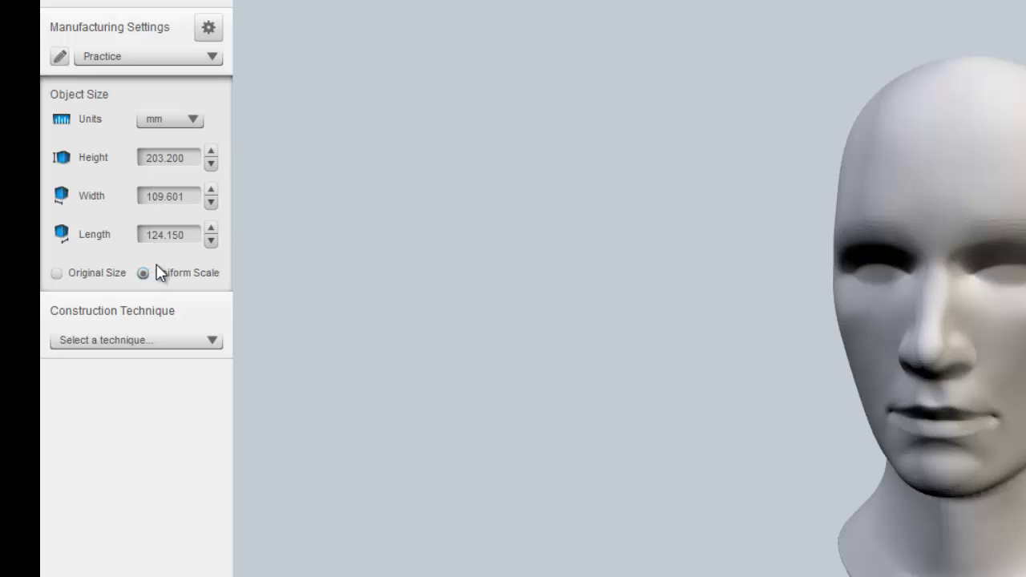
click(188, 158)
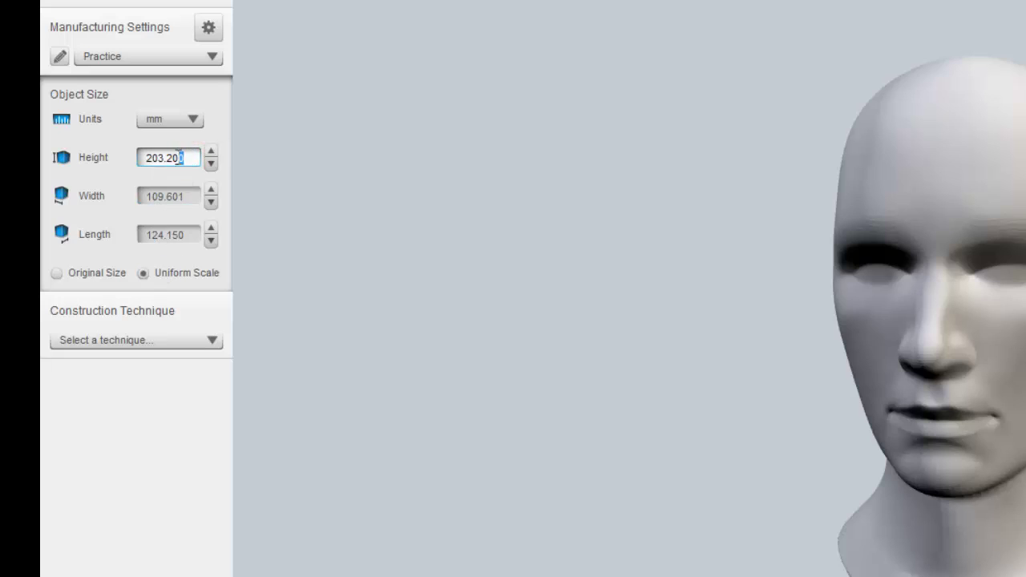
drag(186, 157, 152, 161)
text(200)
key(Return)
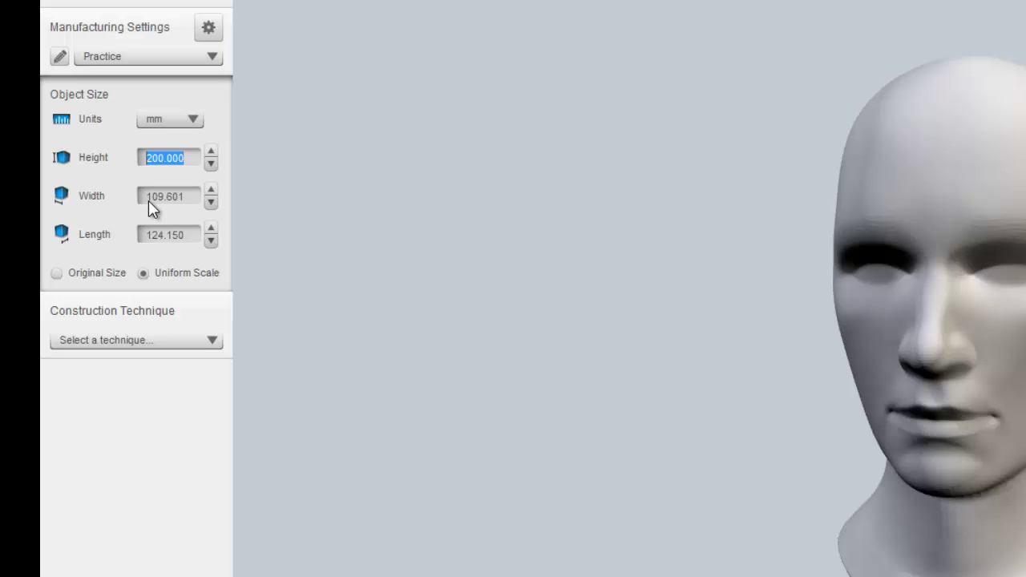
click(170, 259)
Set Construction Technique to Stacked Slices, orbit the head, and preview the first cut sheet.
click(189, 338)
click(210, 341)
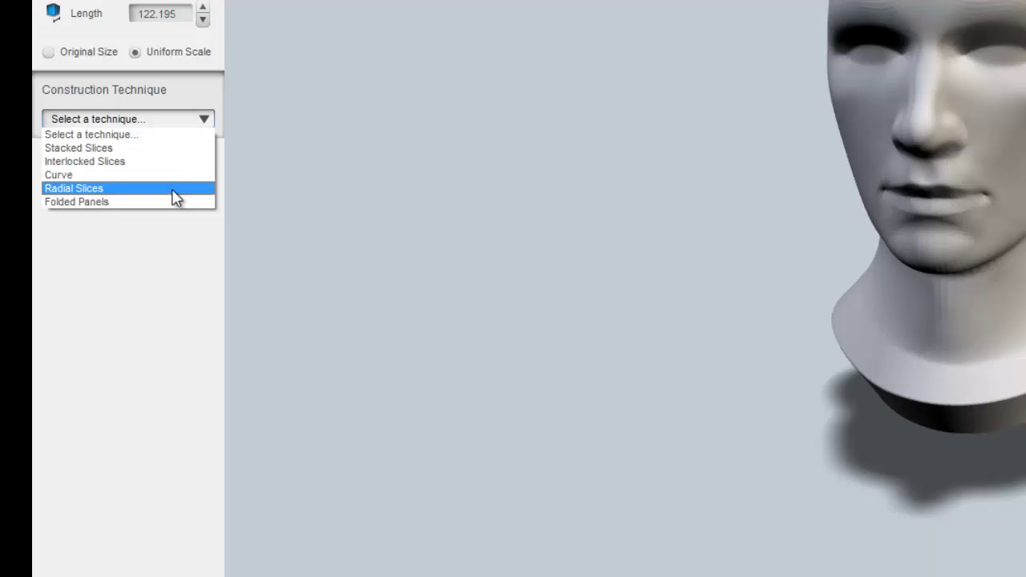
click(172, 149)
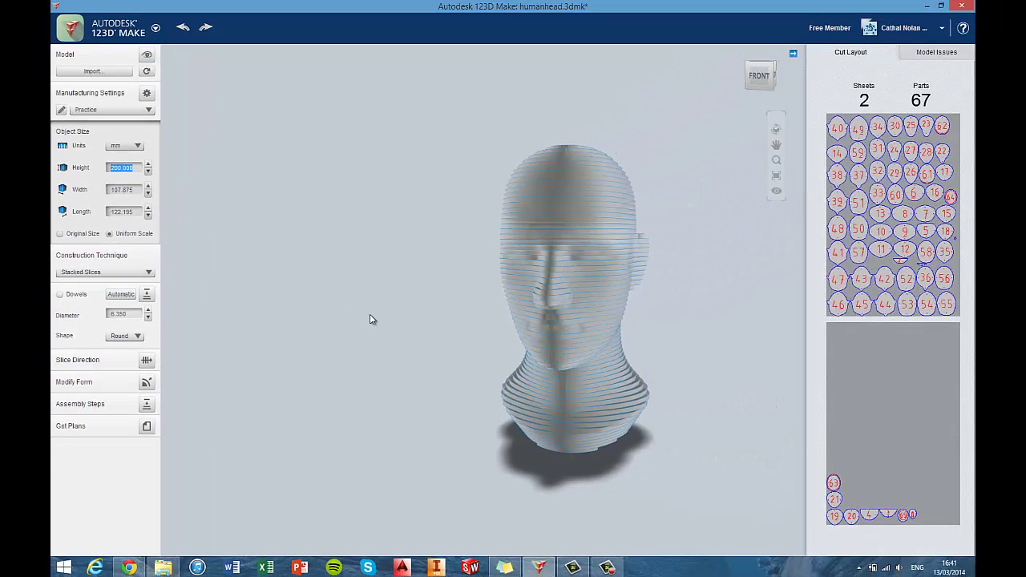
drag(370, 319, 290, 331)
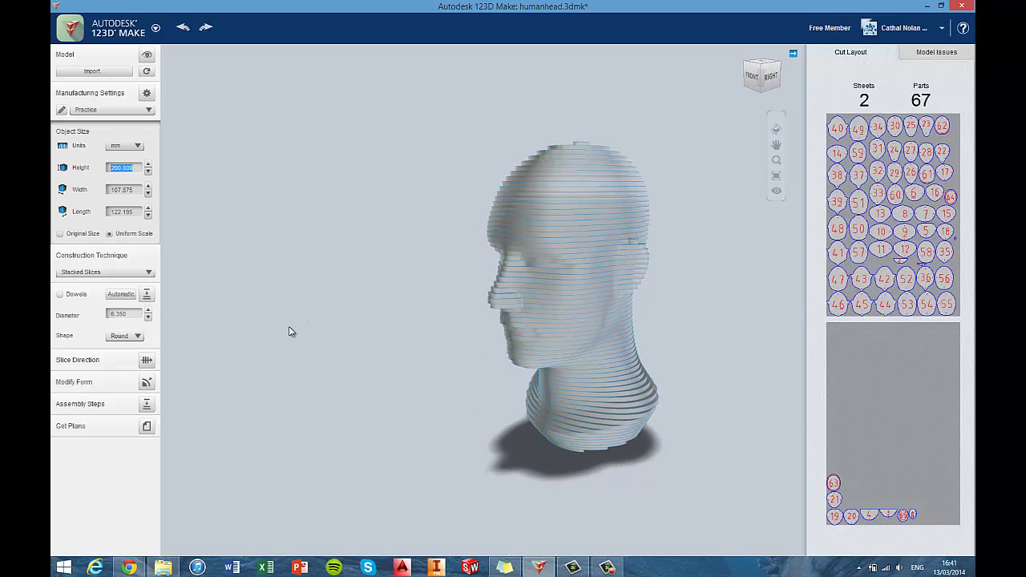
click(886, 265)
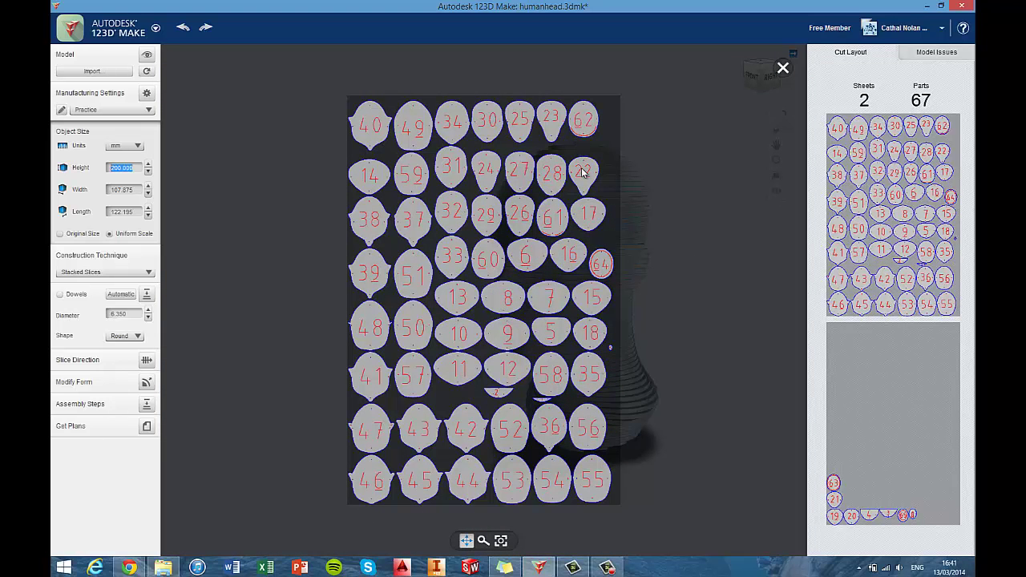
click(782, 69)
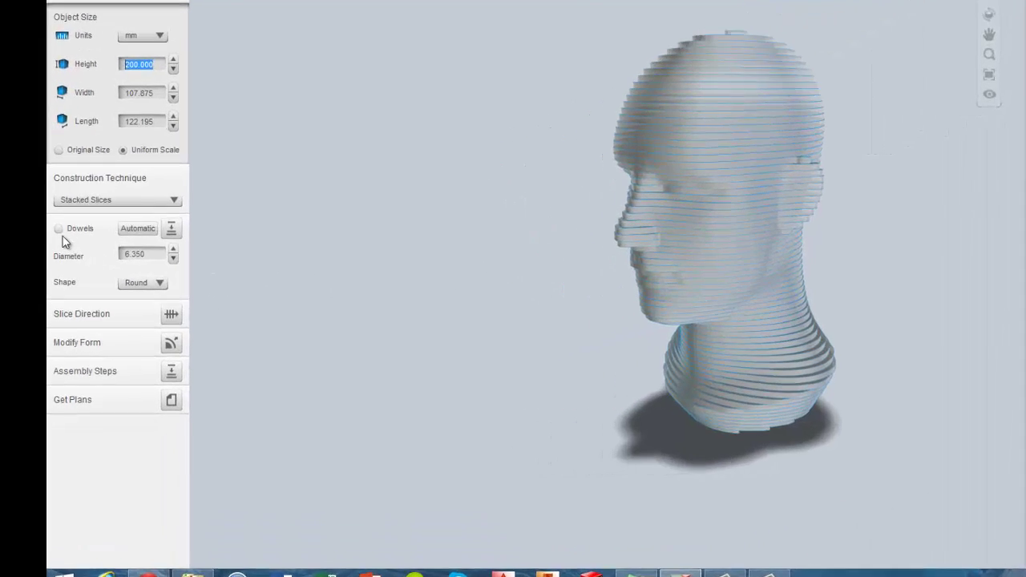
Turn on Dowels and check the dowel holes on the first cut sheet.
click(57, 131)
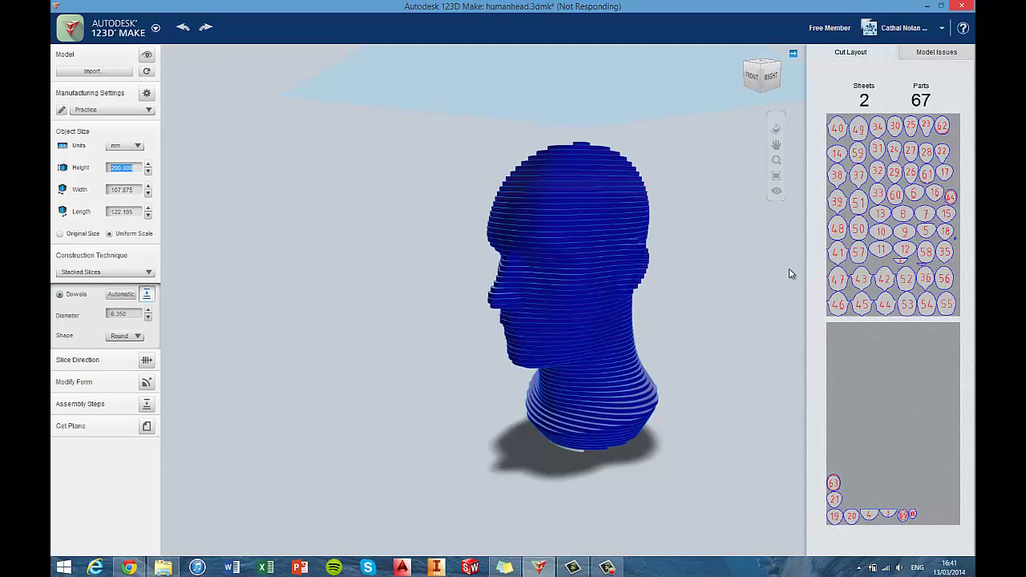
click(870, 253)
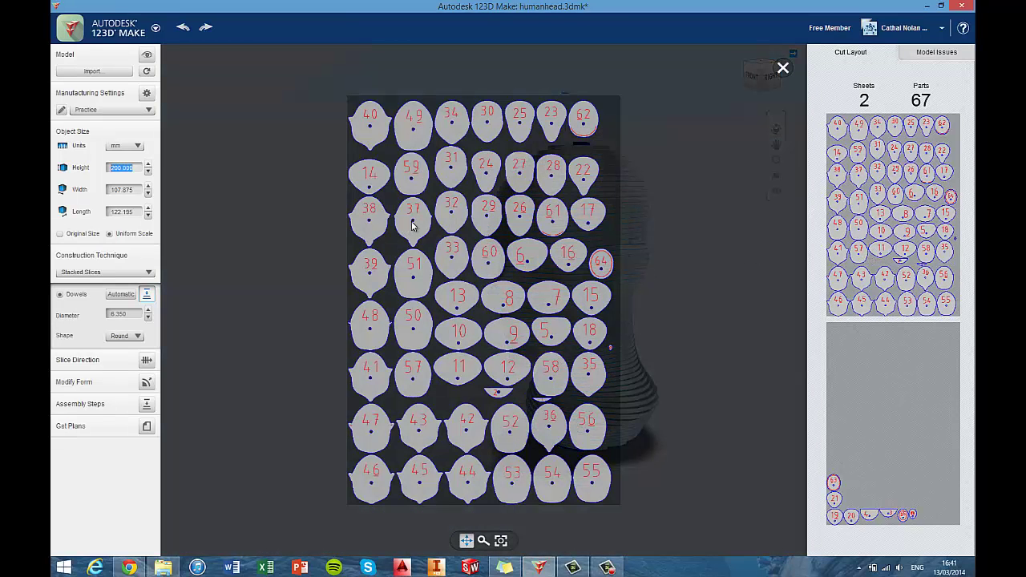
scroll(437, 217, up, 2)
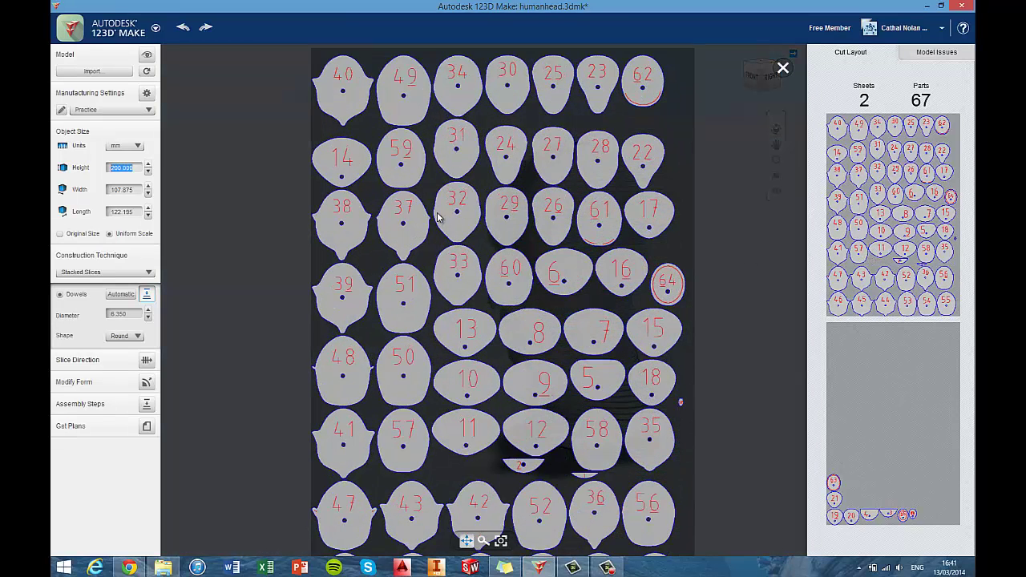
scroll(437, 217, down, 1)
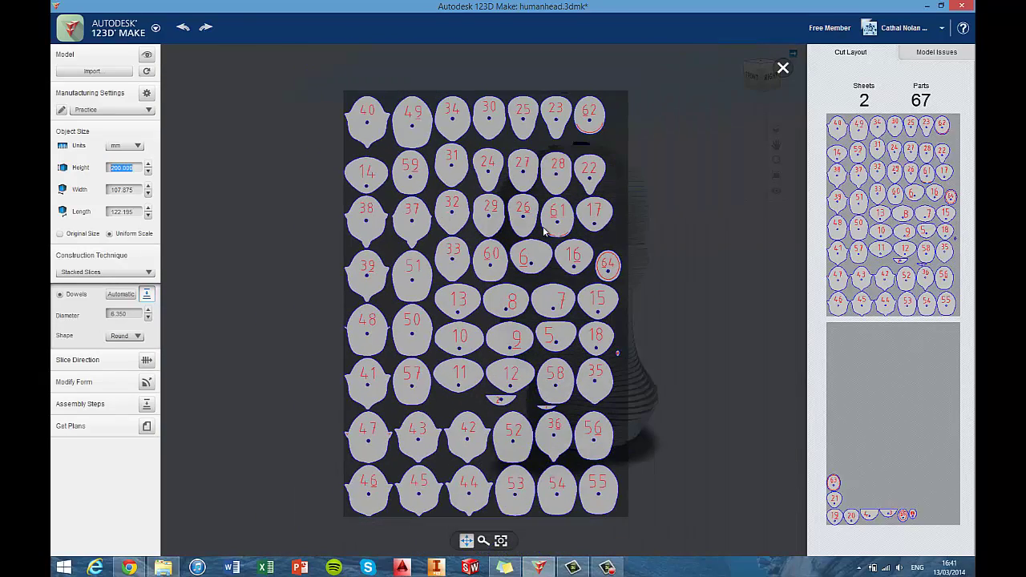
click(783, 67)
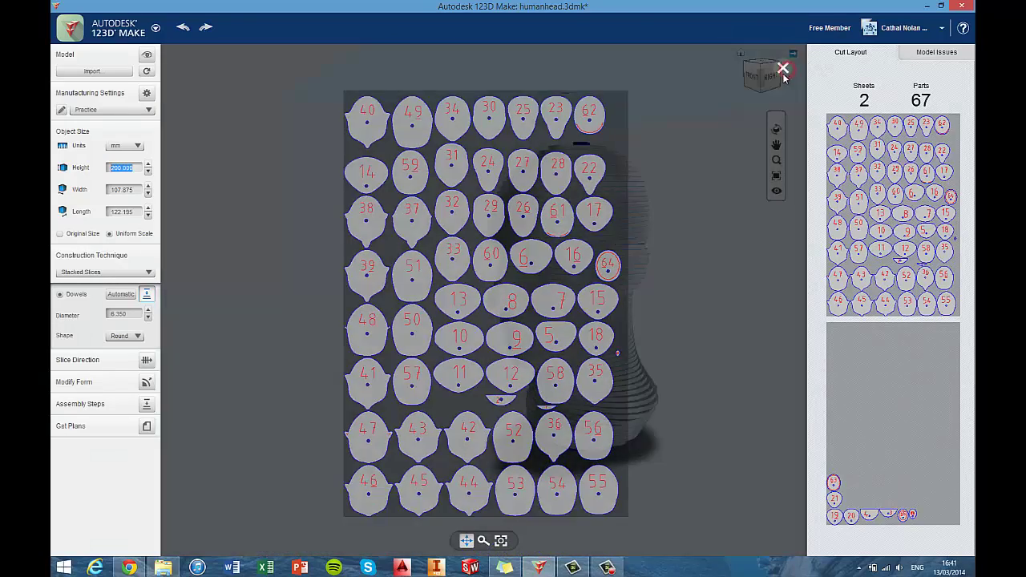
Change the dowel shape to Square and check the square holes on the first sheet.
click(128, 334)
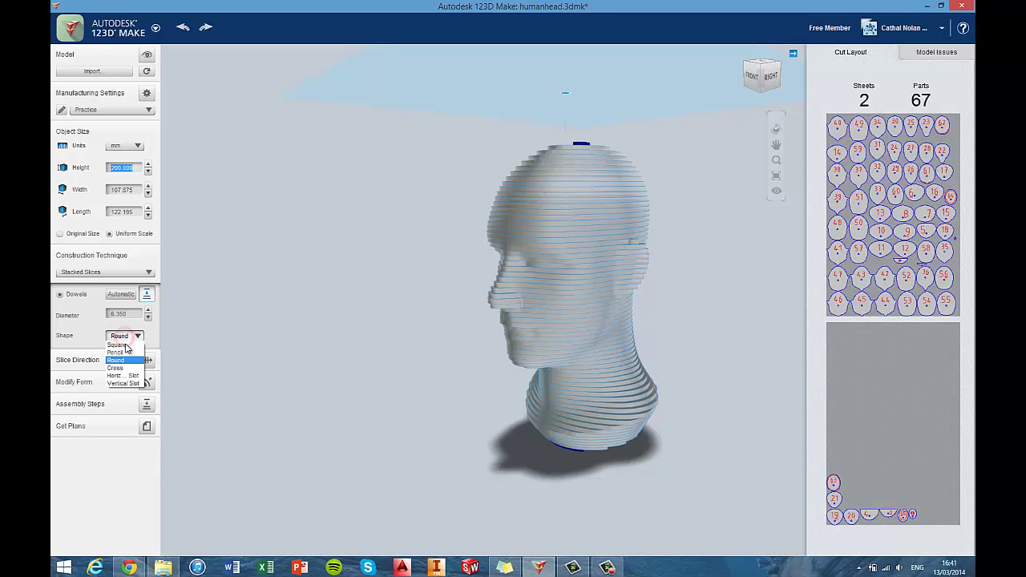
click(144, 347)
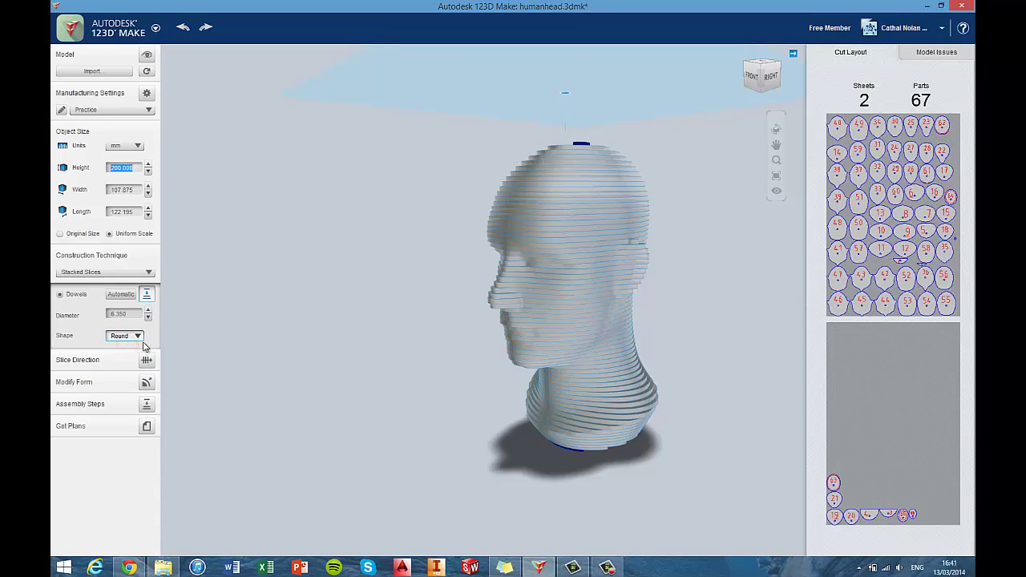
click(864, 228)
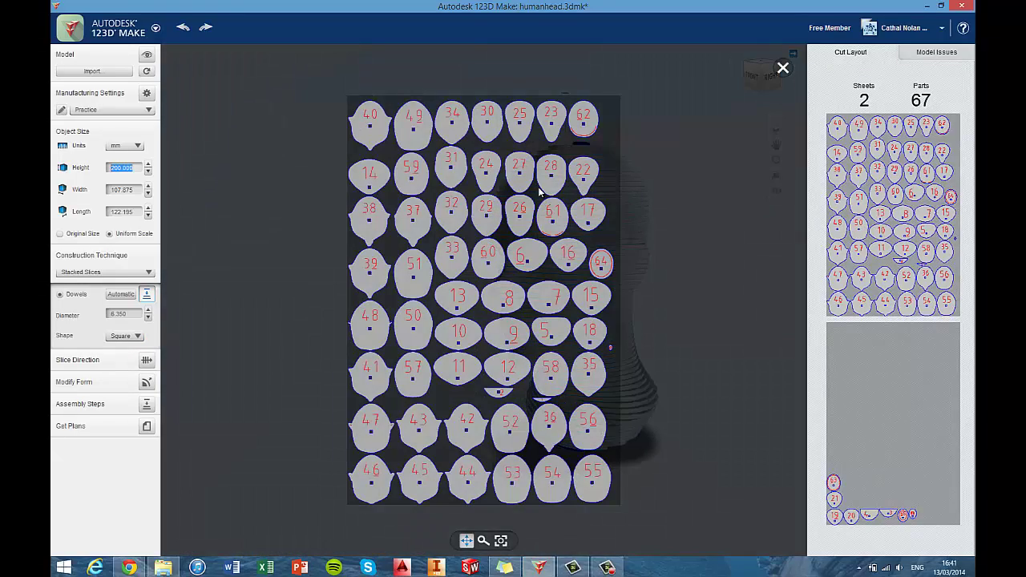
scroll(521, 180, up, 5)
scroll(521, 178, down, 5)
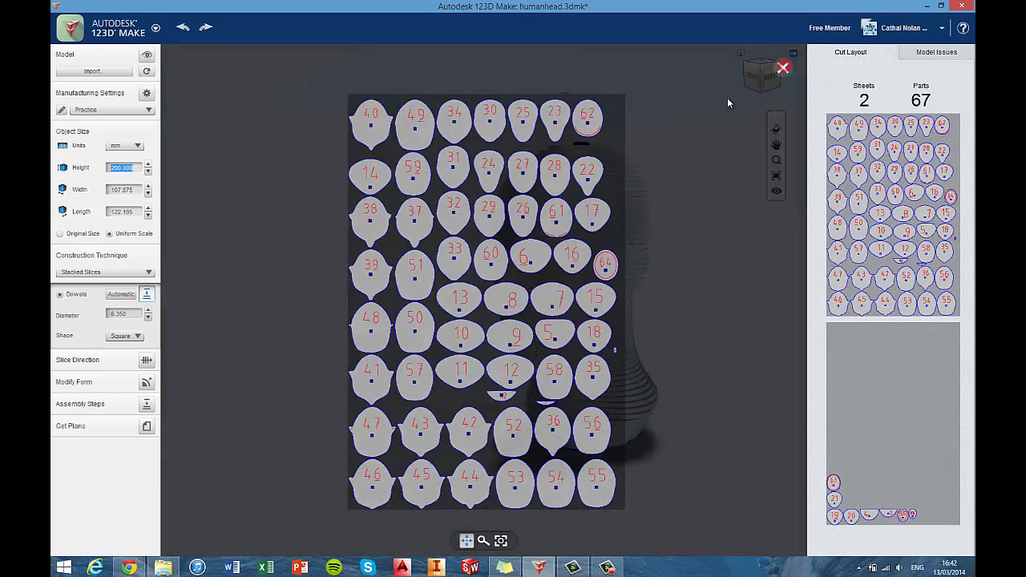
click(783, 68)
Switch the dowel shape to Pencil and inspect the first cut sheet.
click(114, 338)
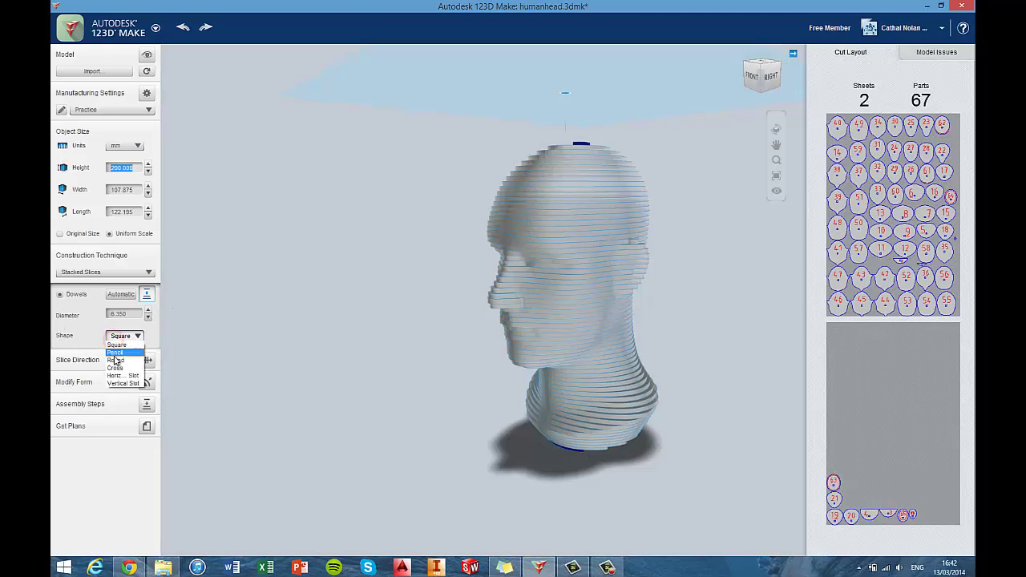
click(119, 343)
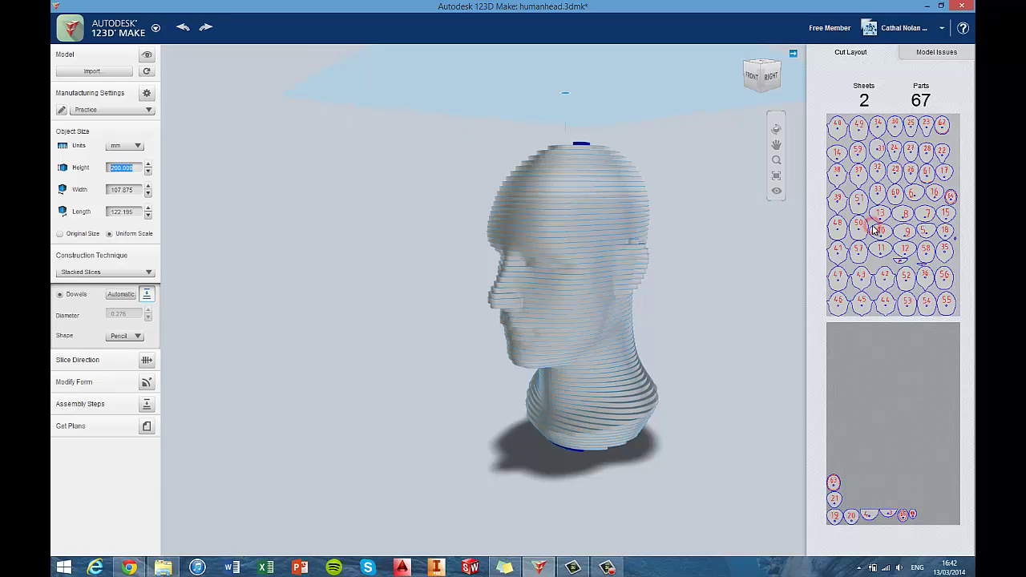
click(831, 231)
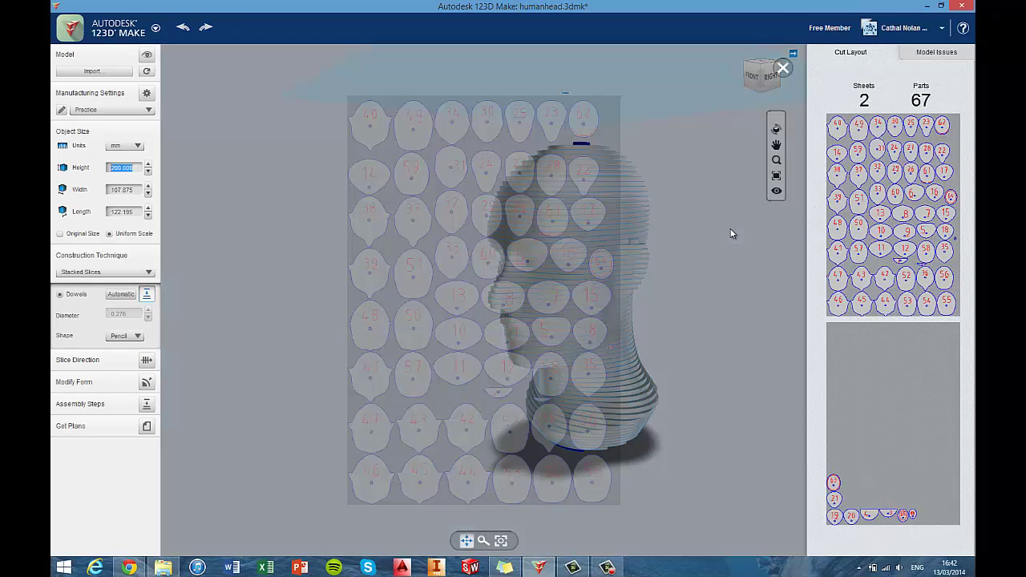
scroll(527, 176, up, 5)
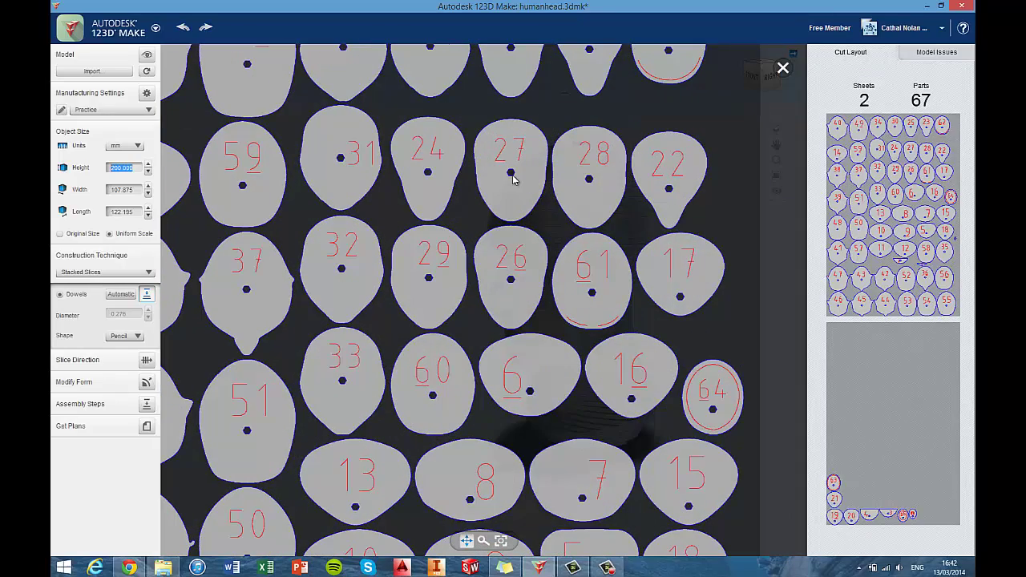
scroll(701, 230, down, 5)
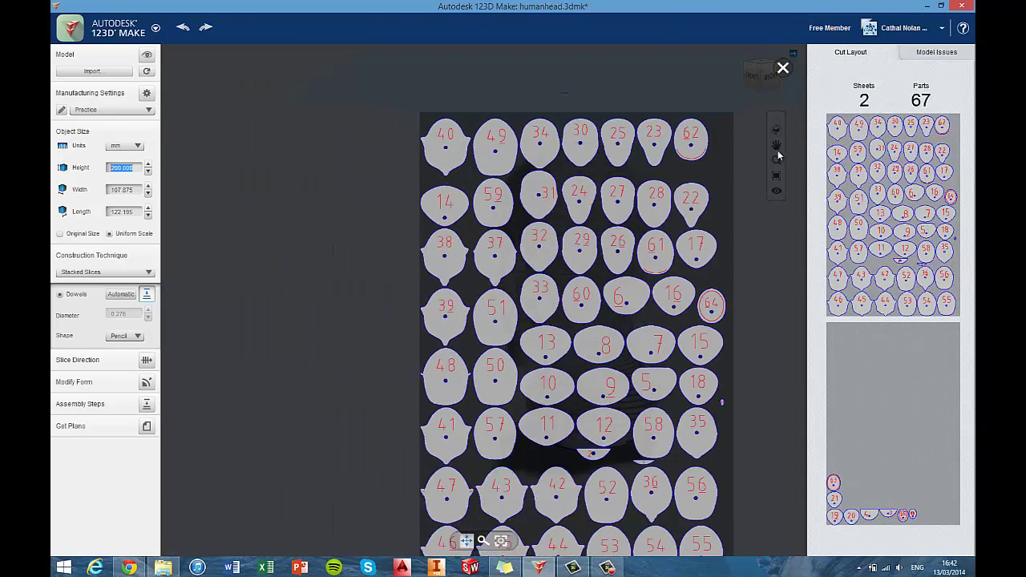
click(783, 70)
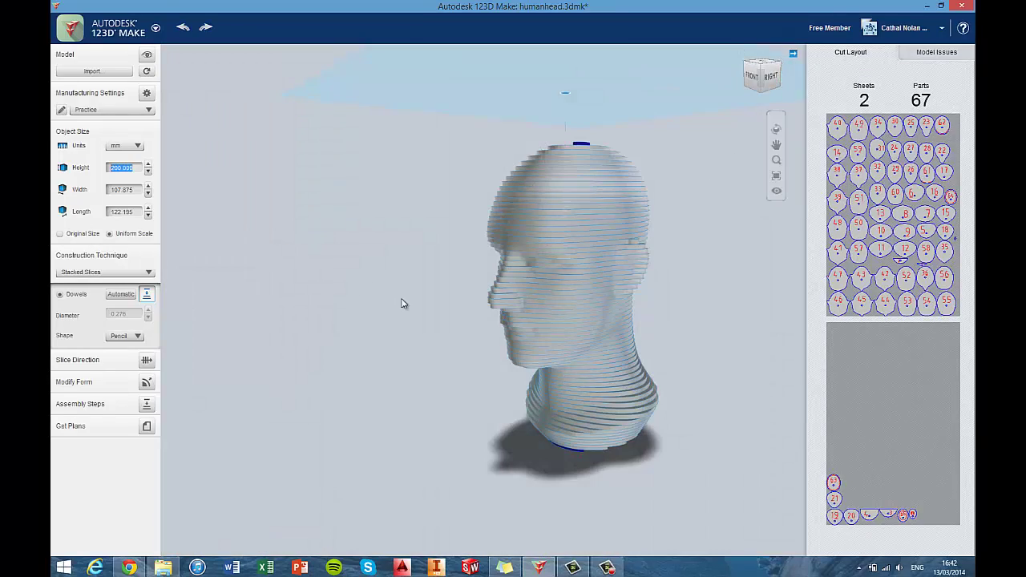
Keep the Pencil dowel shape and enlarge the first cut sheet again.
click(122, 336)
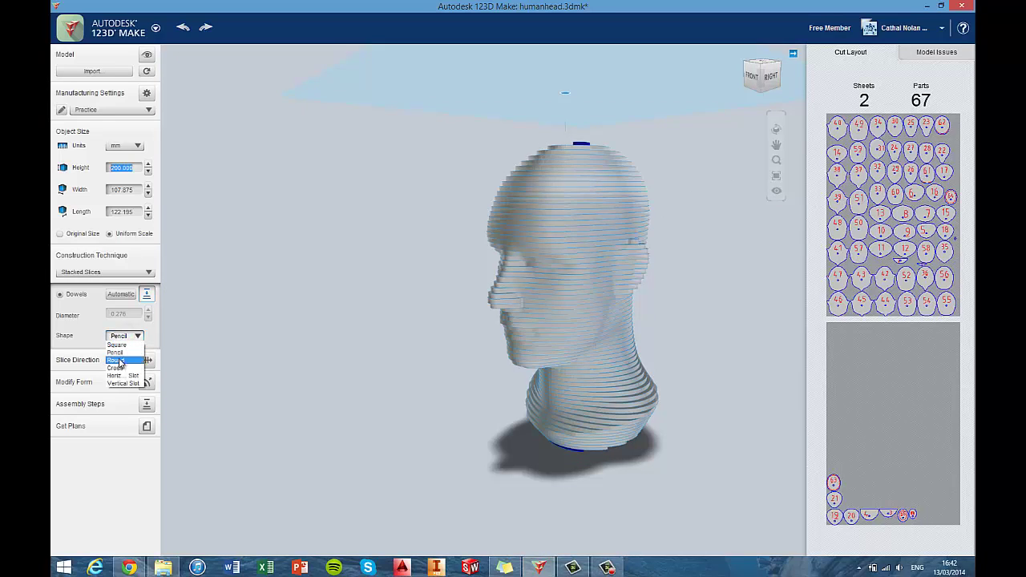
click(120, 367)
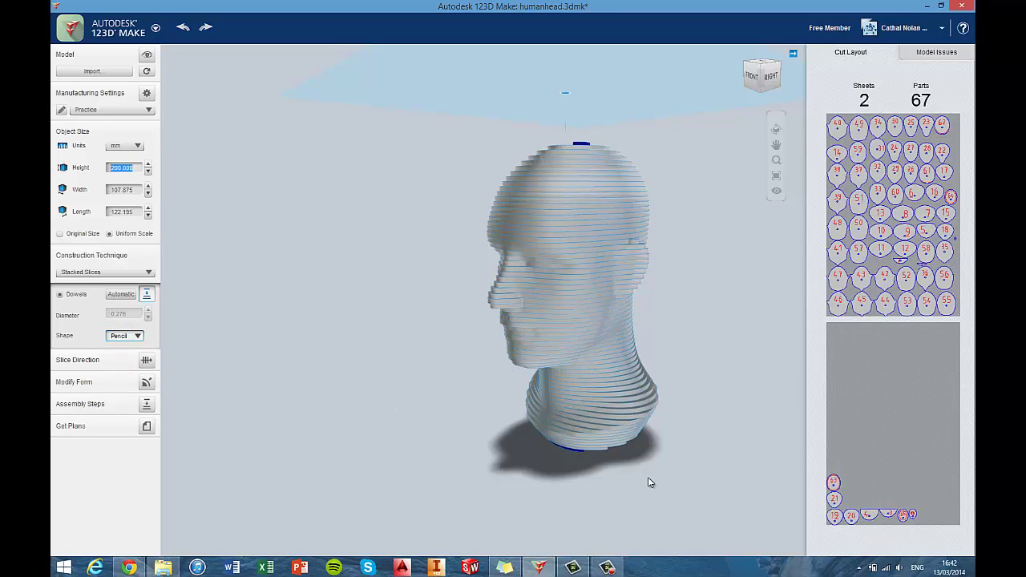
click(855, 241)
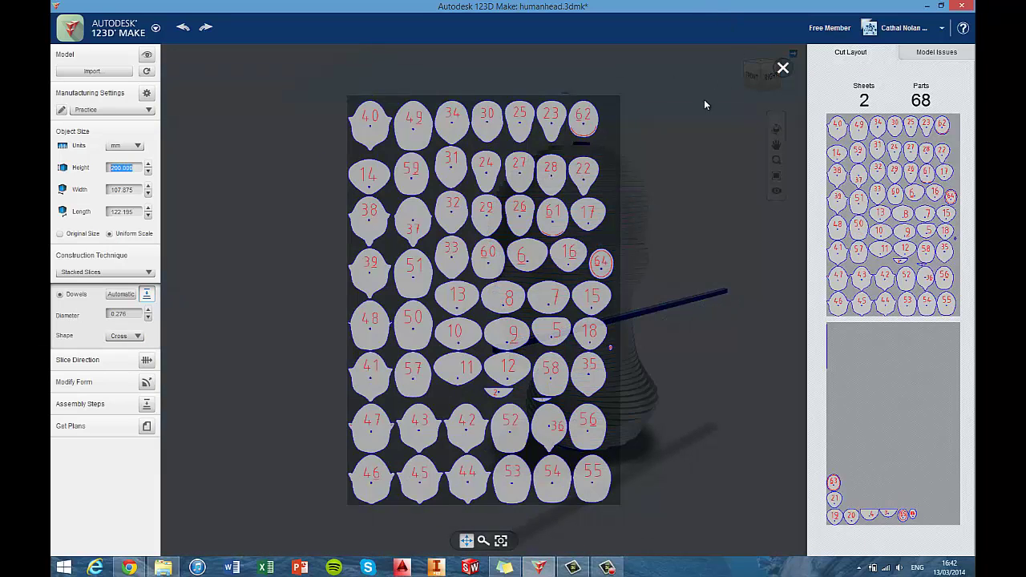
Change the dowel shape to Horizontal Slot and inspect the first cut sheet.
click(784, 68)
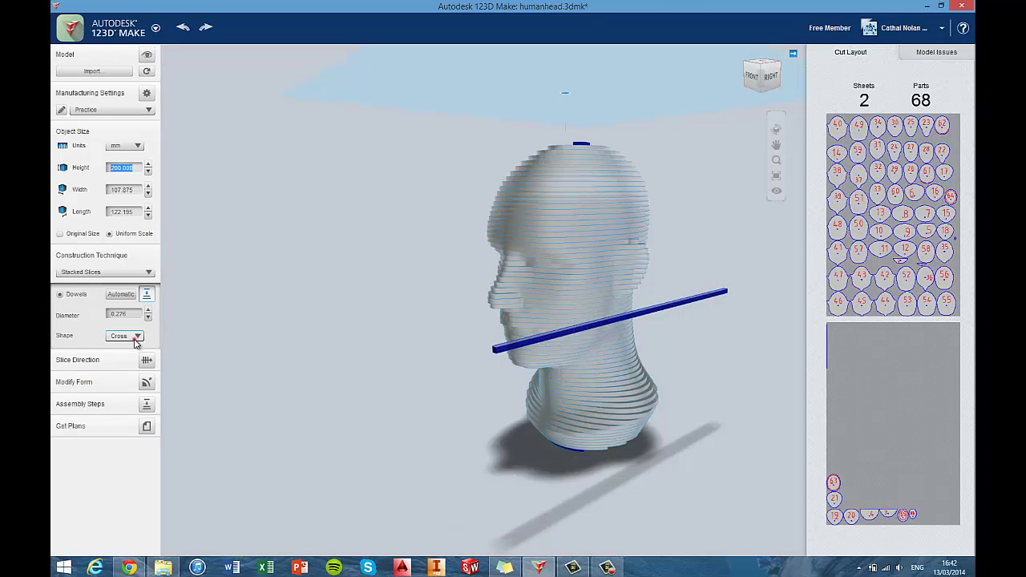
click(136, 339)
click(140, 381)
click(841, 255)
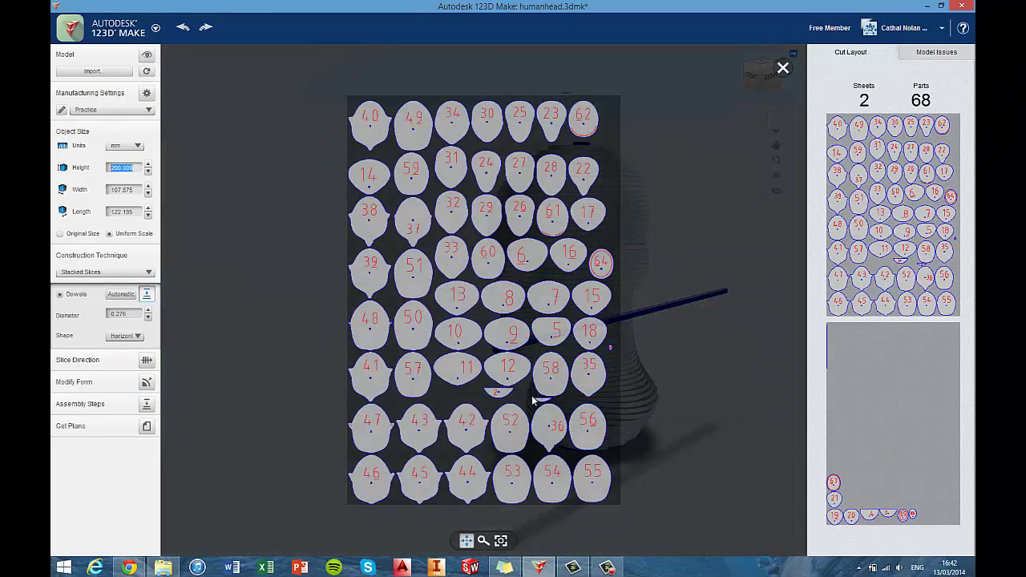
scroll(533, 400, up, 5)
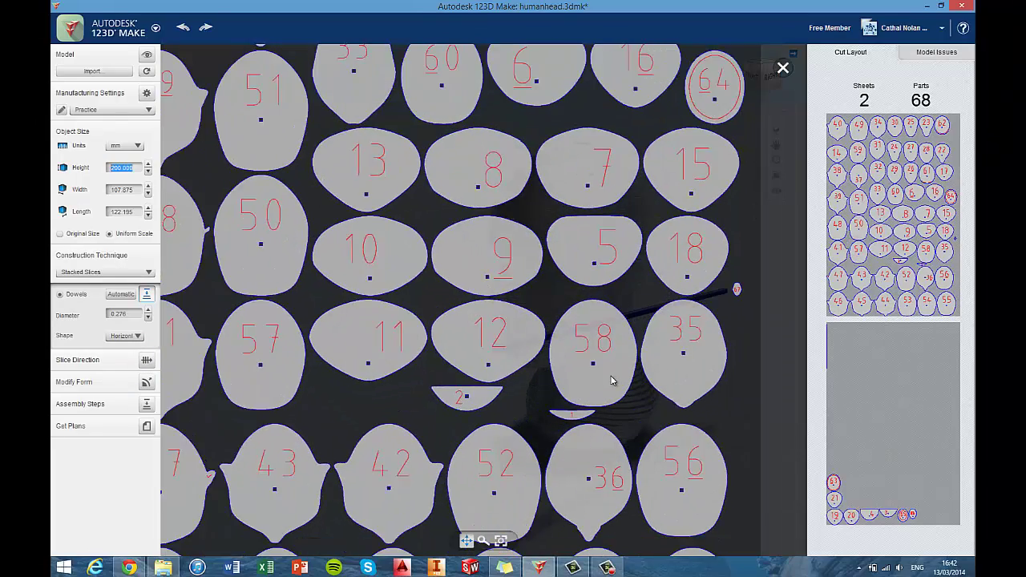
scroll(611, 380, down, 5)
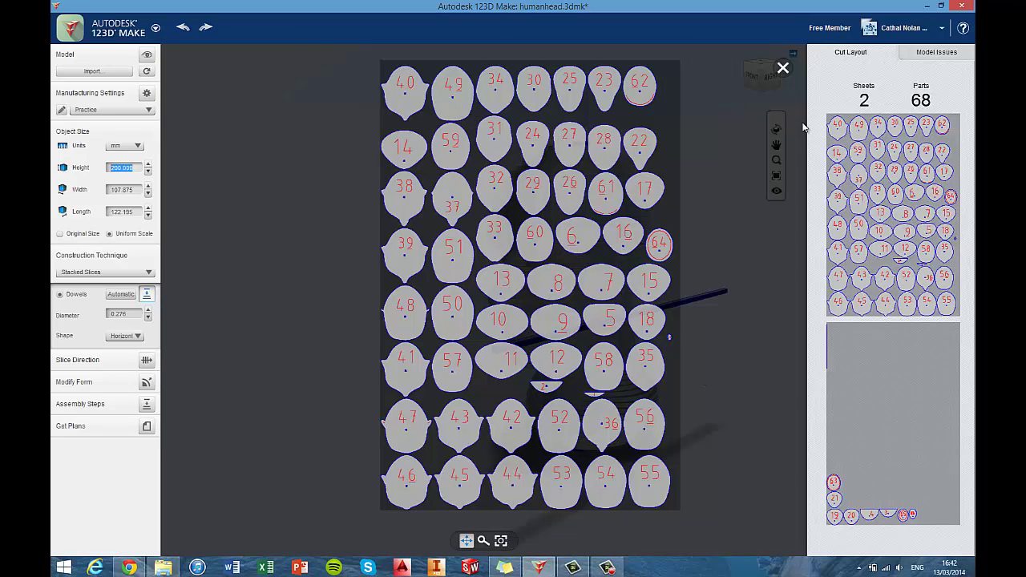
click(783, 69)
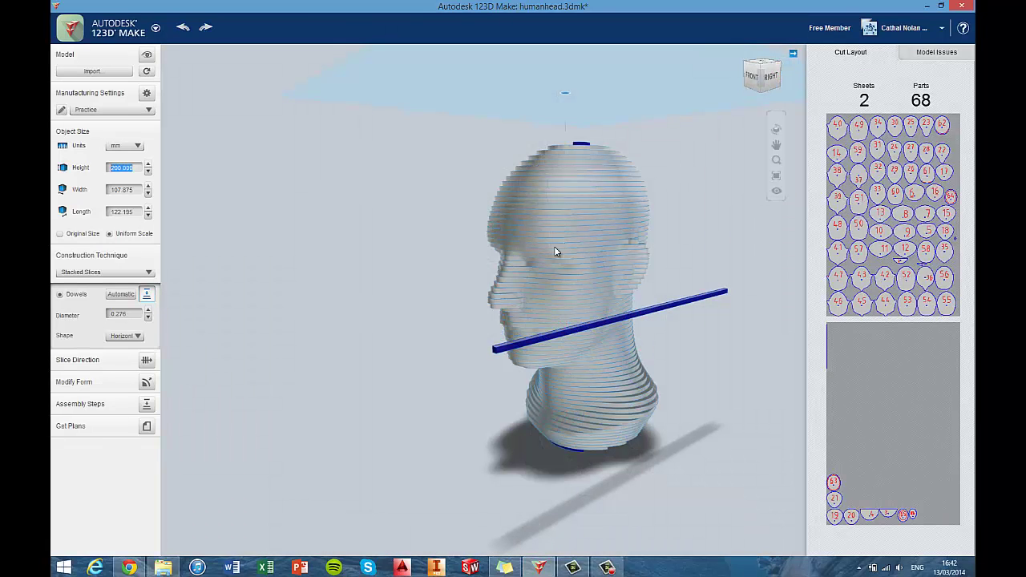
Turn off dowels, returning the head to 67 parts, and orbit to a frontal view.
click(136, 336)
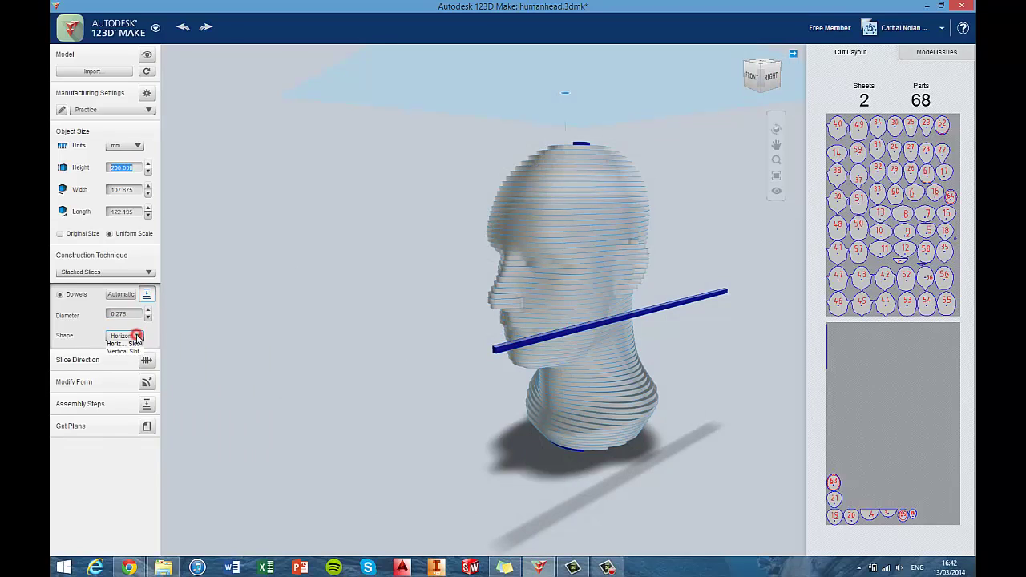
click(107, 333)
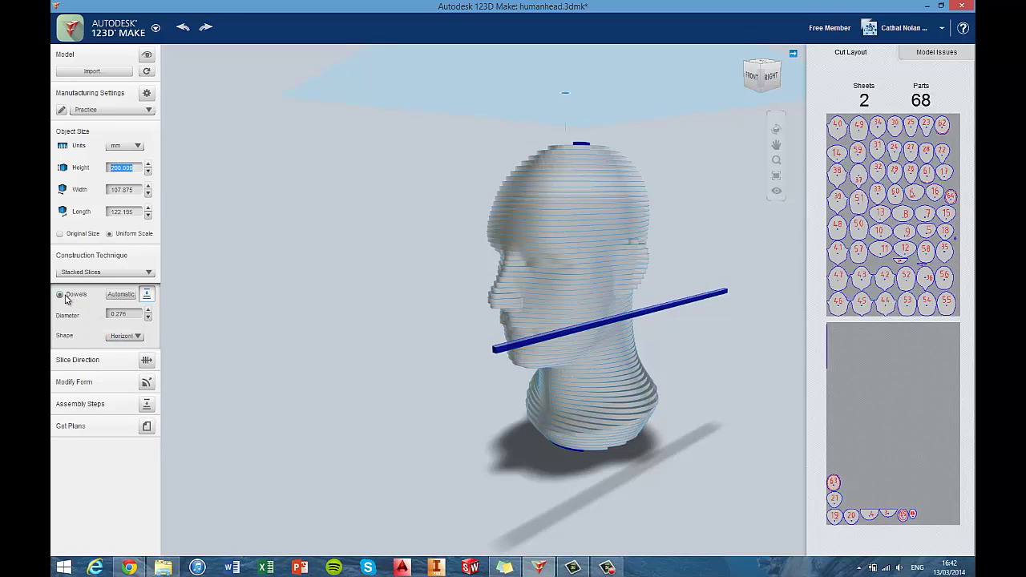
click(60, 294)
drag(445, 375, 374, 361)
Switch the Construction Technique to Interlocked Slices.
click(147, 360)
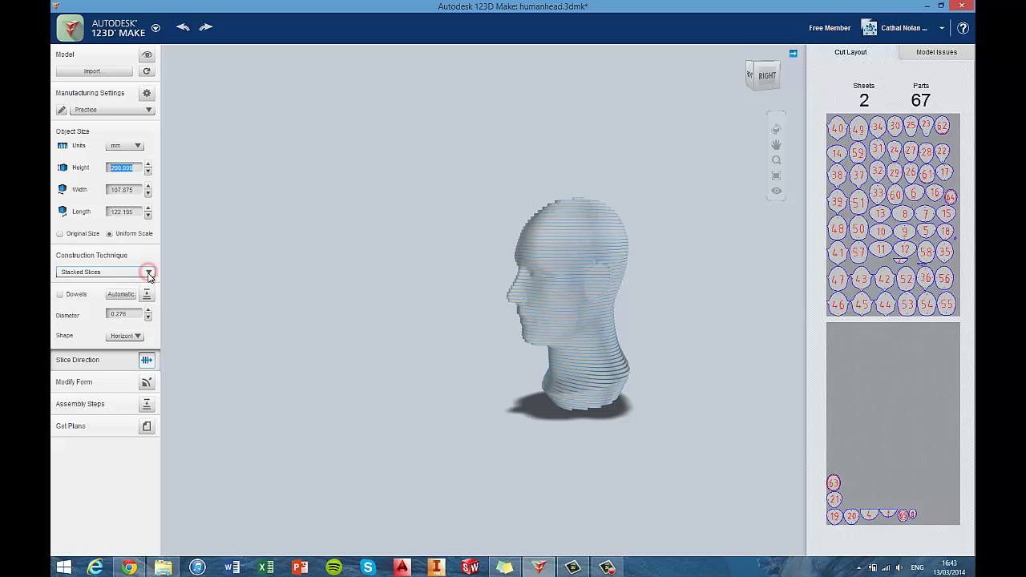
click(148, 272)
click(132, 297)
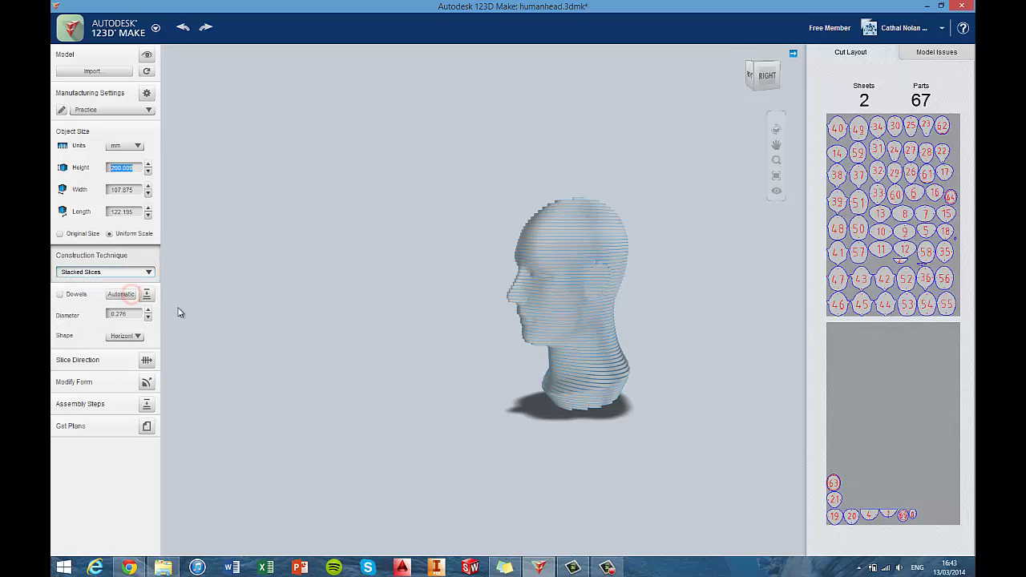
mouse_move(291, 341)
mouse_down()
mouse_move(467, 374)
mouse_move(533, 370)
mouse_move(524, 337)
mouse_move(294, 339)
mouse_move(298, 352)
mouse_up()
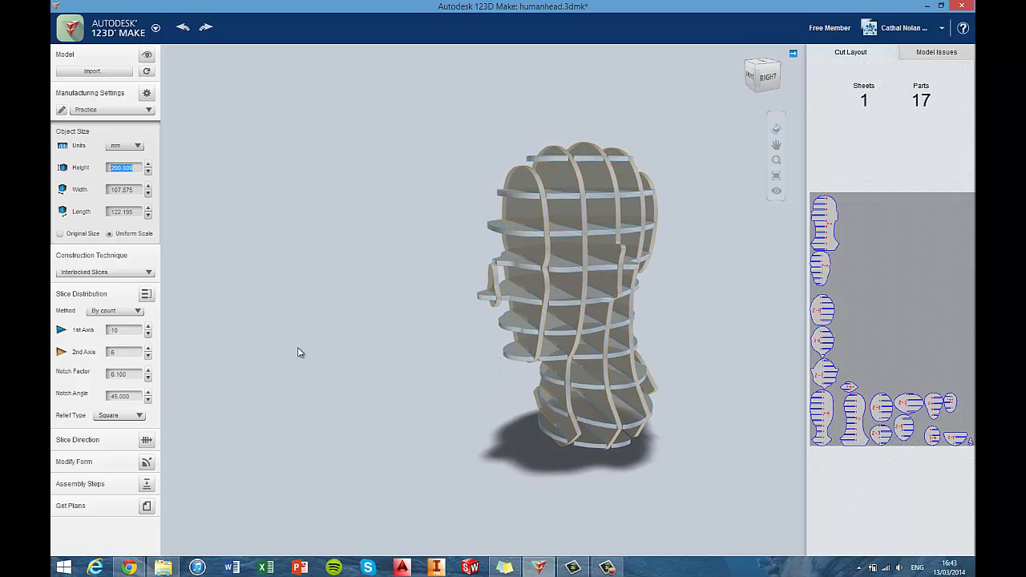
Set 1st Axis to 12 and 2nd Axis to 10 slices, giving 24 parts.
click(148, 327)
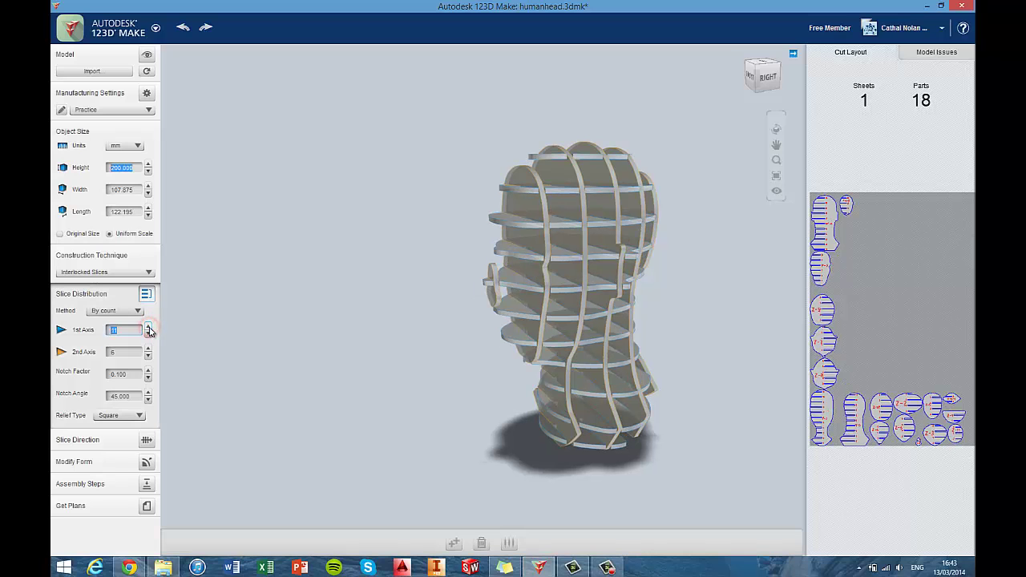
click(149, 349)
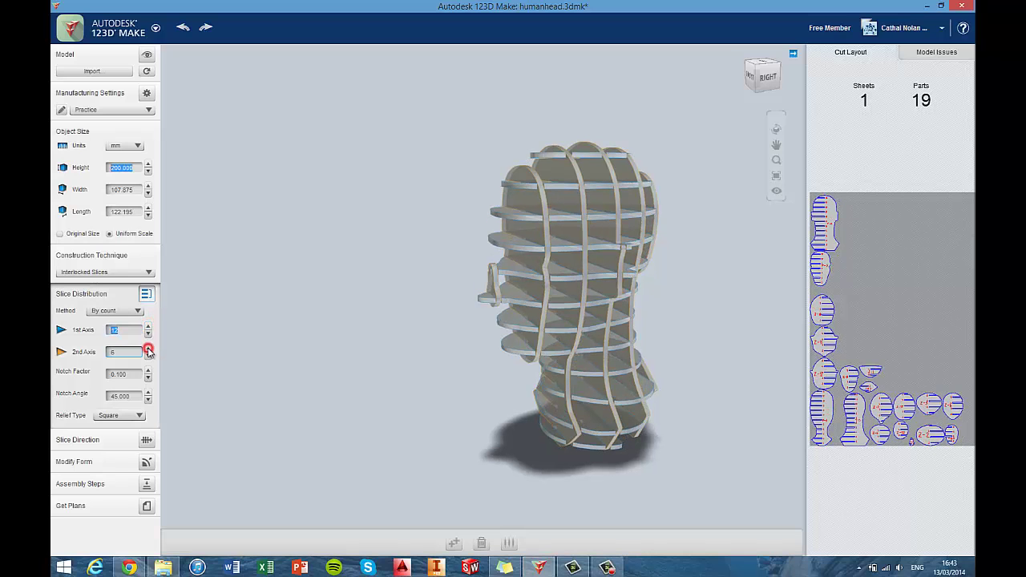
click(148, 349)
click(149, 349)
click(148, 349)
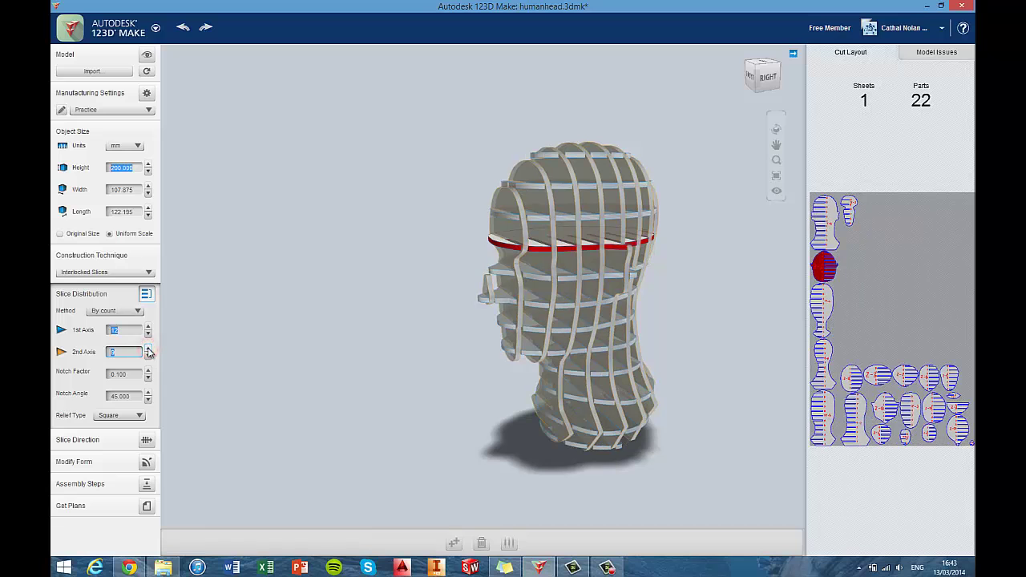
drag(396, 391, 453, 417)
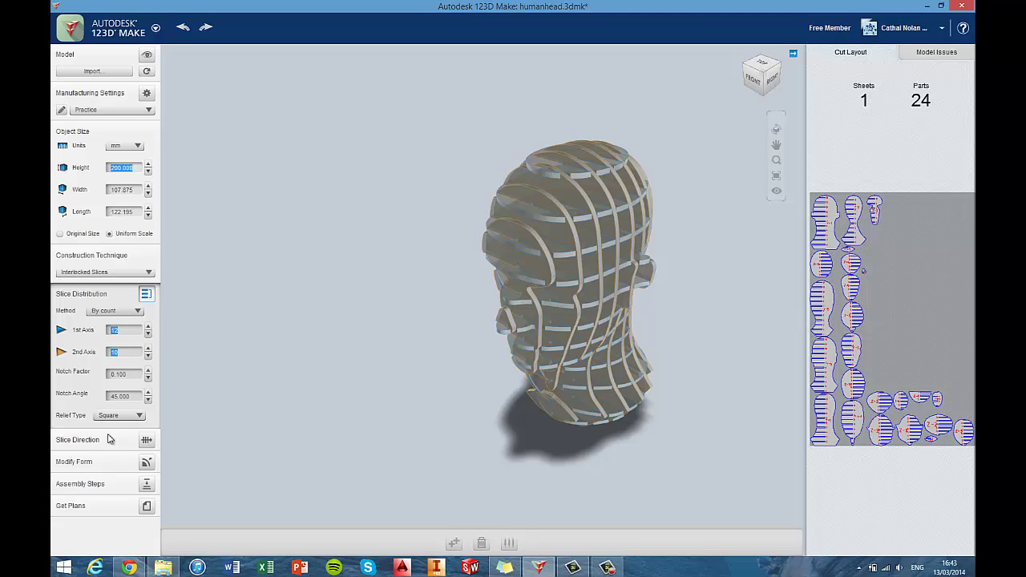
Rotate the slice direction around the head and lower 1st Axis to 7 slices.
click(147, 440)
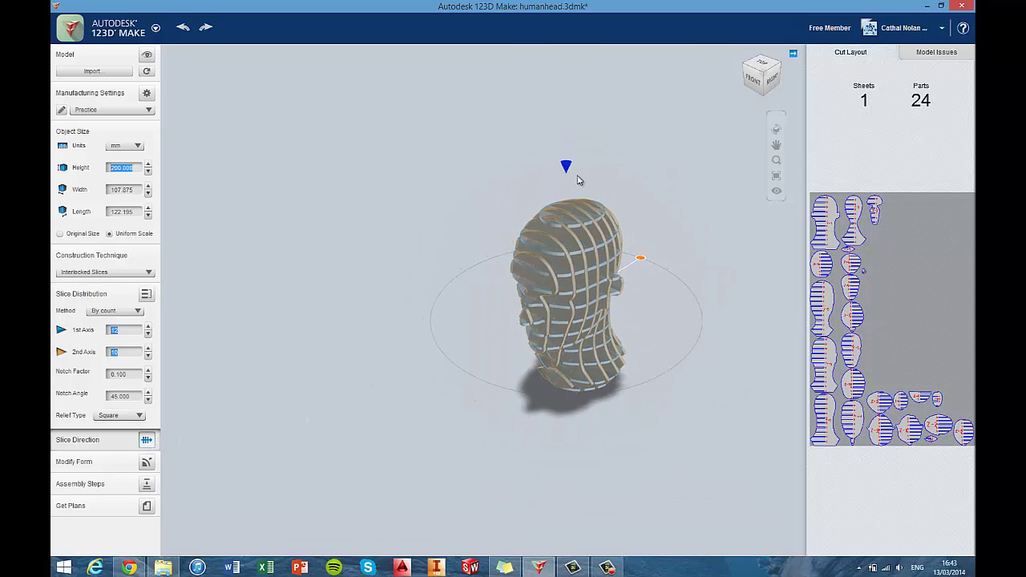
drag(589, 175, 770, 309)
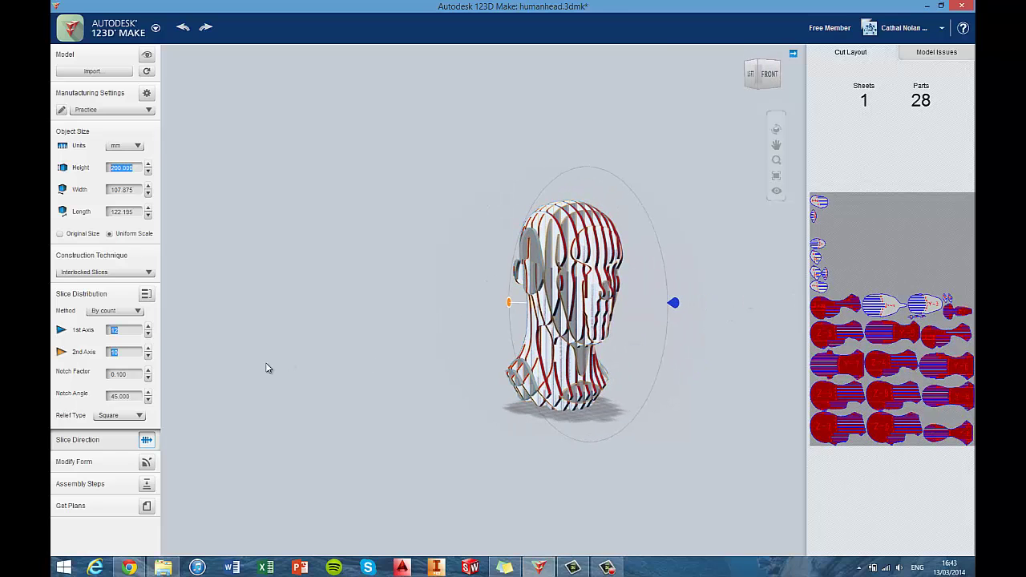
click(149, 334)
click(148, 334)
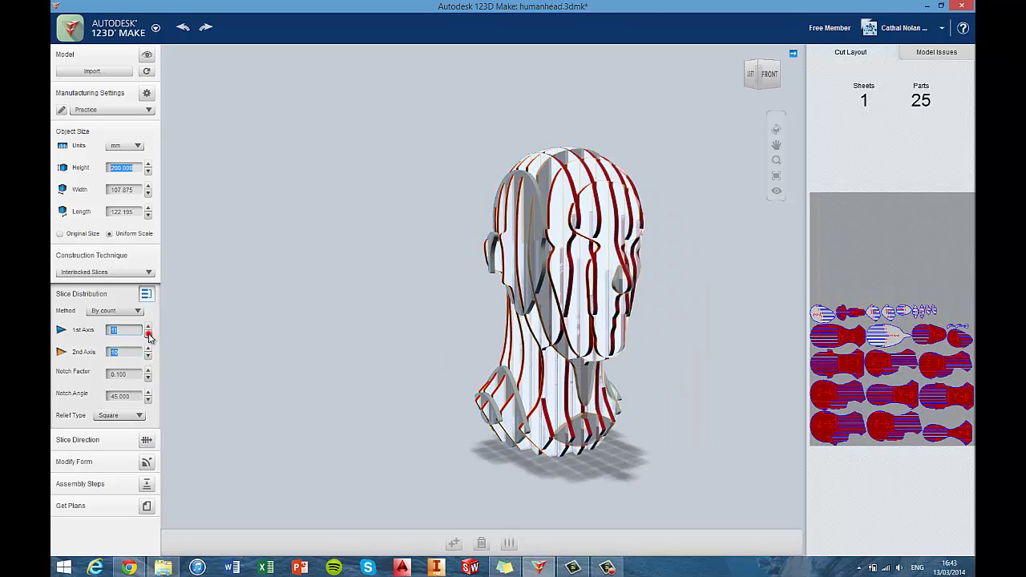
click(149, 335)
click(148, 334)
click(149, 335)
Lower 2nd Axis to 7 slices, leaving 17 parts on 1 sheet.
click(148, 355)
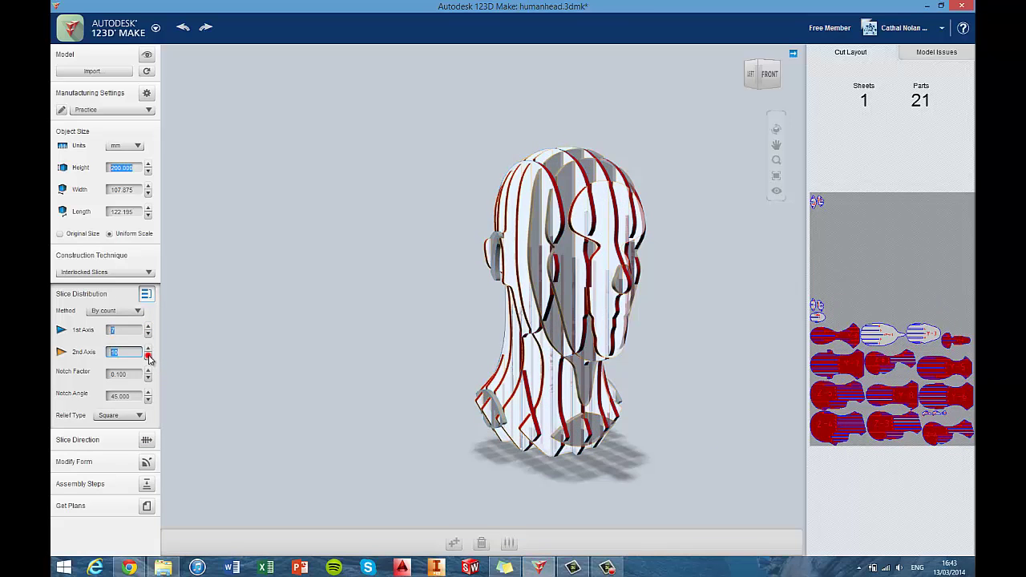
click(148, 355)
click(149, 356)
drag(362, 393, 214, 420)
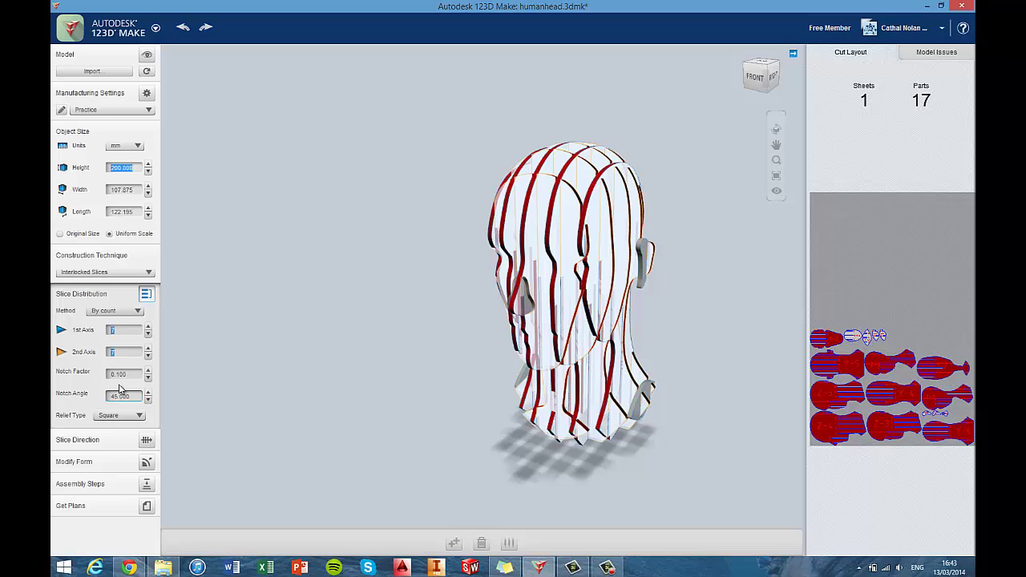
click(133, 273)
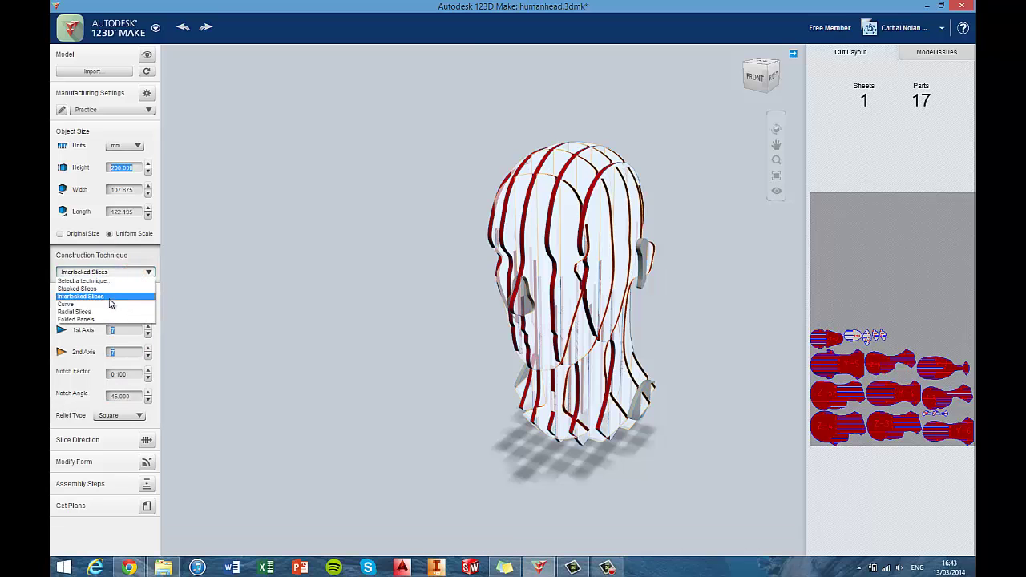
Switch the head to Curve construction and orbit to a left side view of its 14 parts.
click(109, 304)
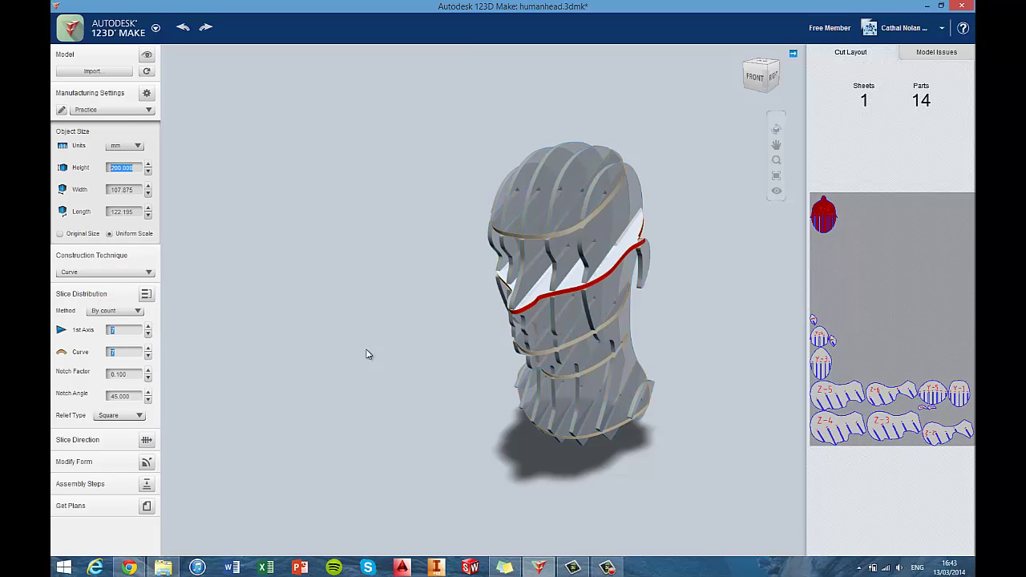
drag(367, 350, 289, 382)
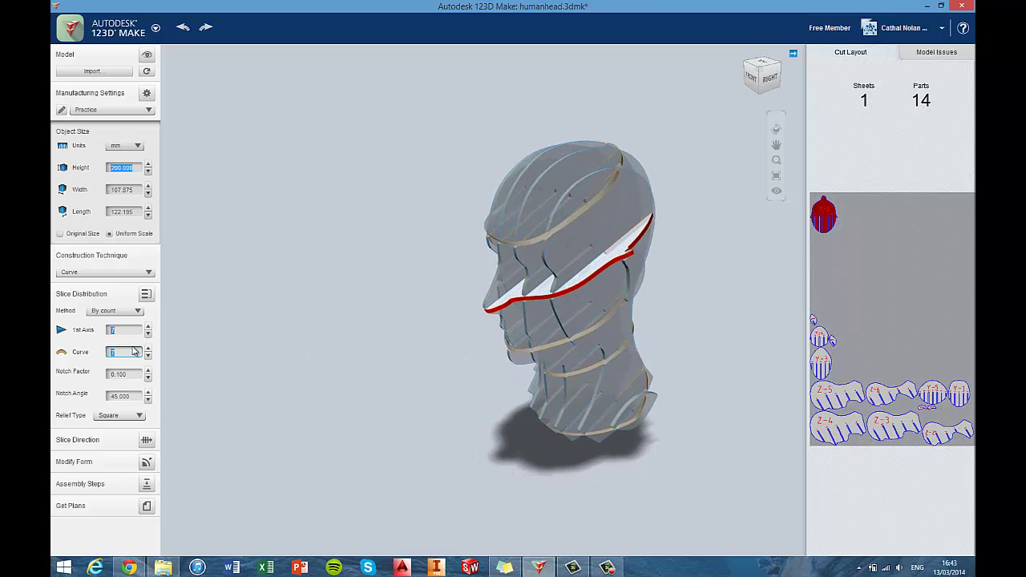
click(132, 272)
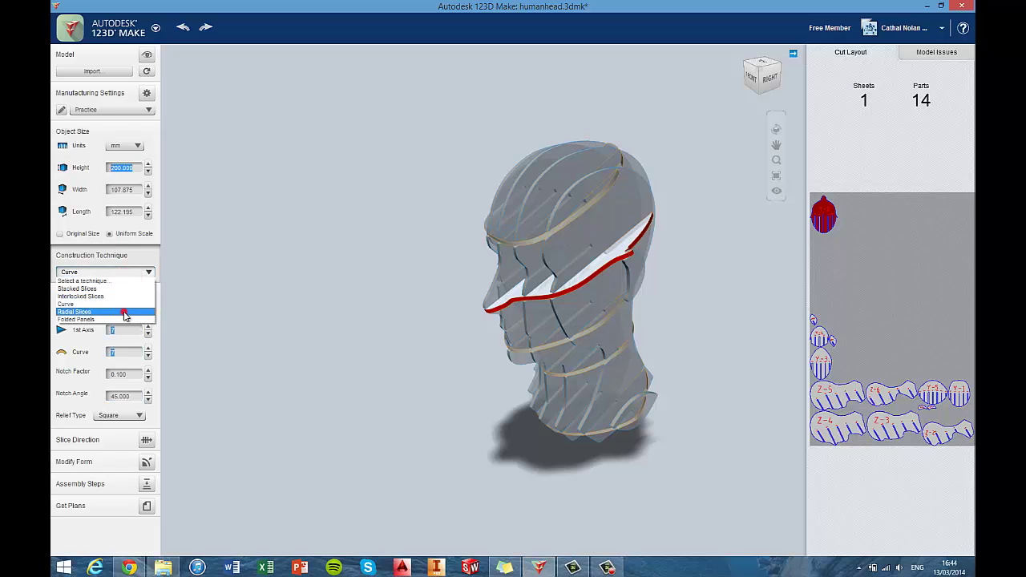
Rebuild the head as Radial Slices and tilt the radial slice direction over it.
click(120, 312)
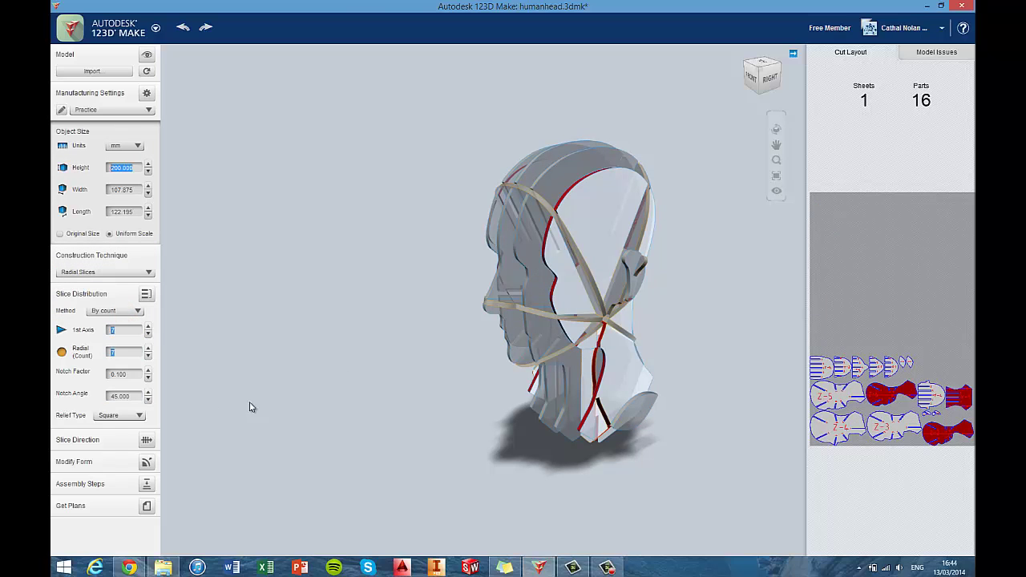
click(147, 440)
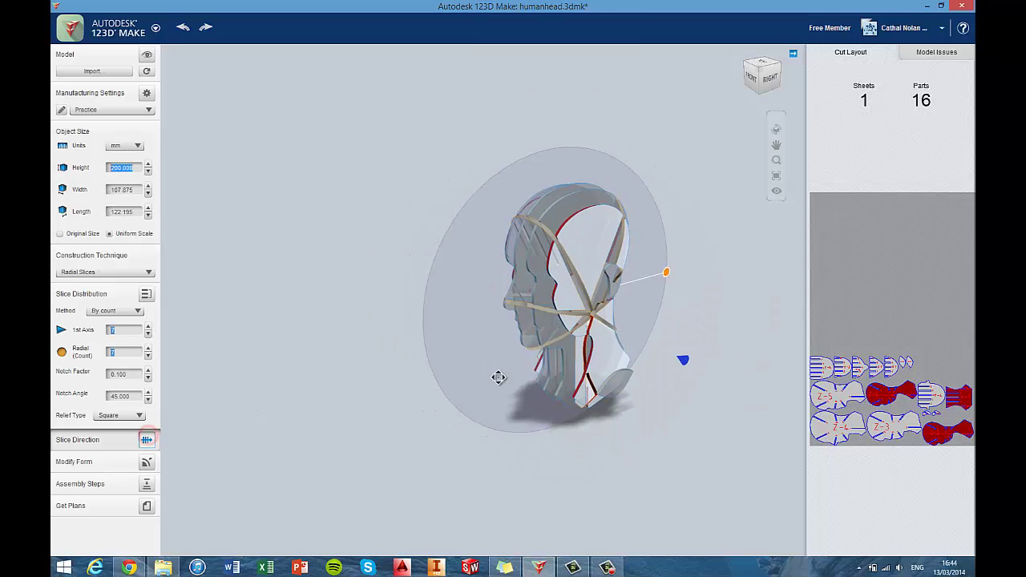
drag(670, 357, 563, 167)
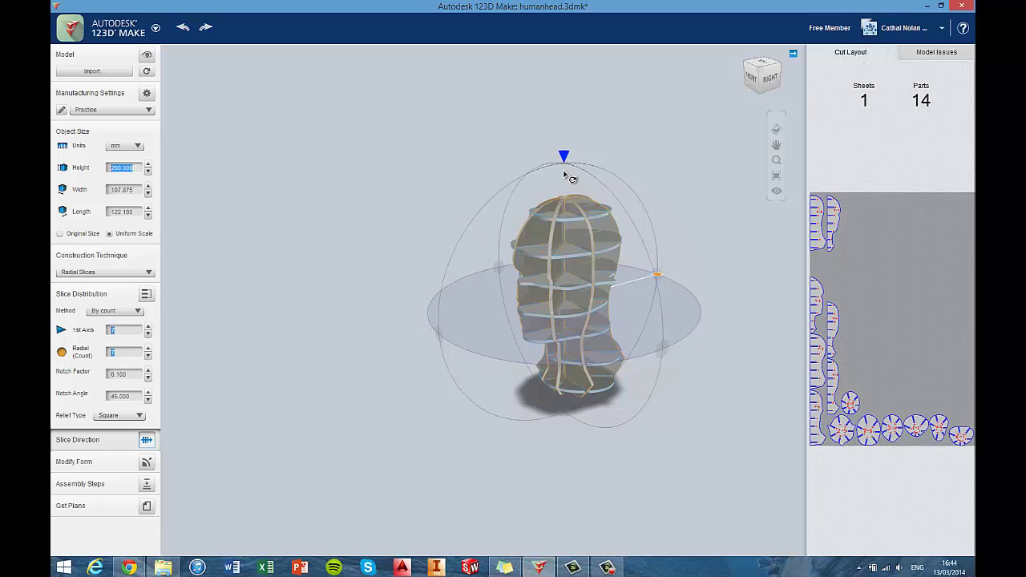
right_drag(644, 392, 417, 373)
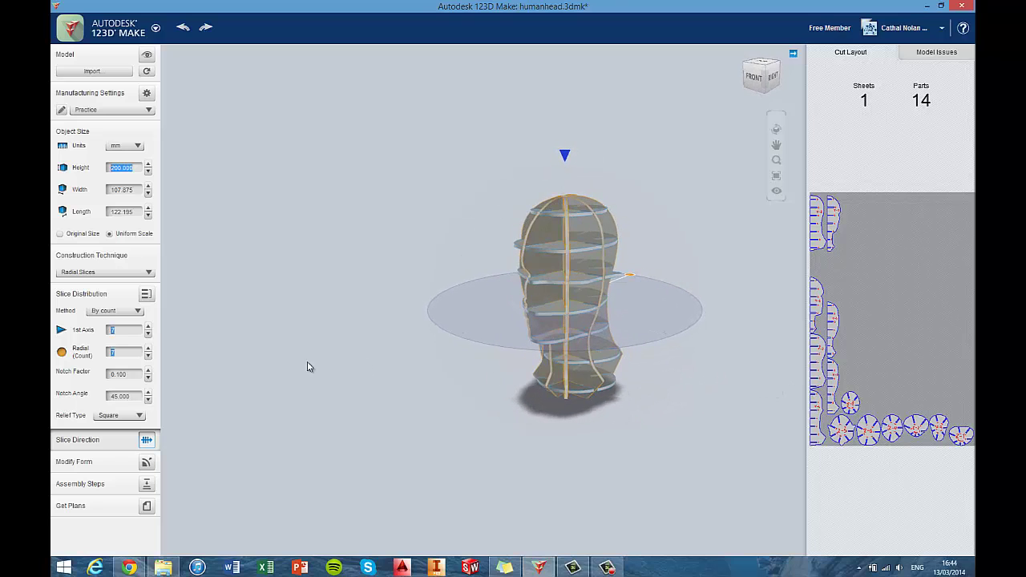
Raise the radial slice count to 12, giving 19 parts, keeping the By count method.
click(149, 348)
click(149, 348)
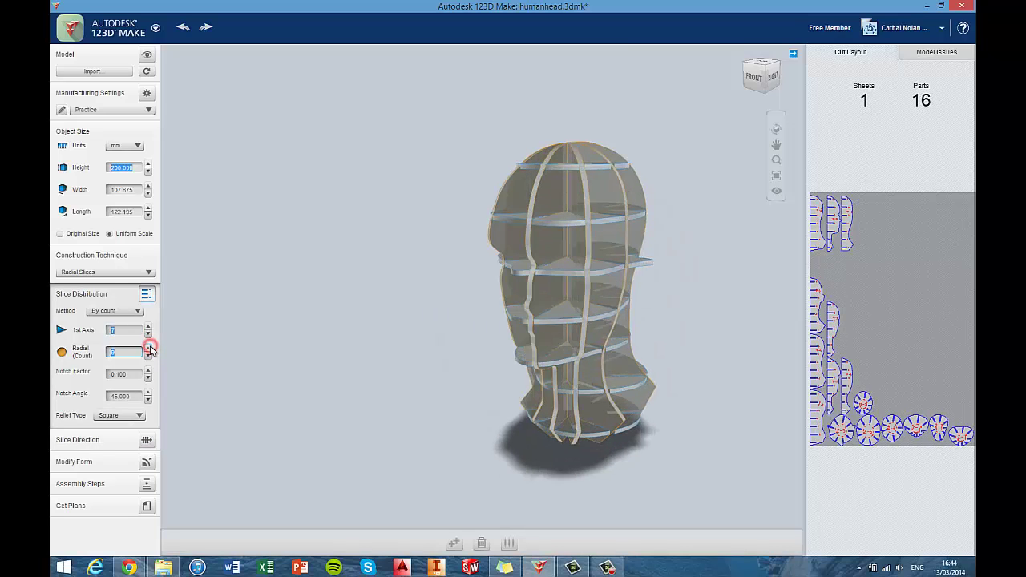
click(149, 348)
click(149, 348)
click(149, 349)
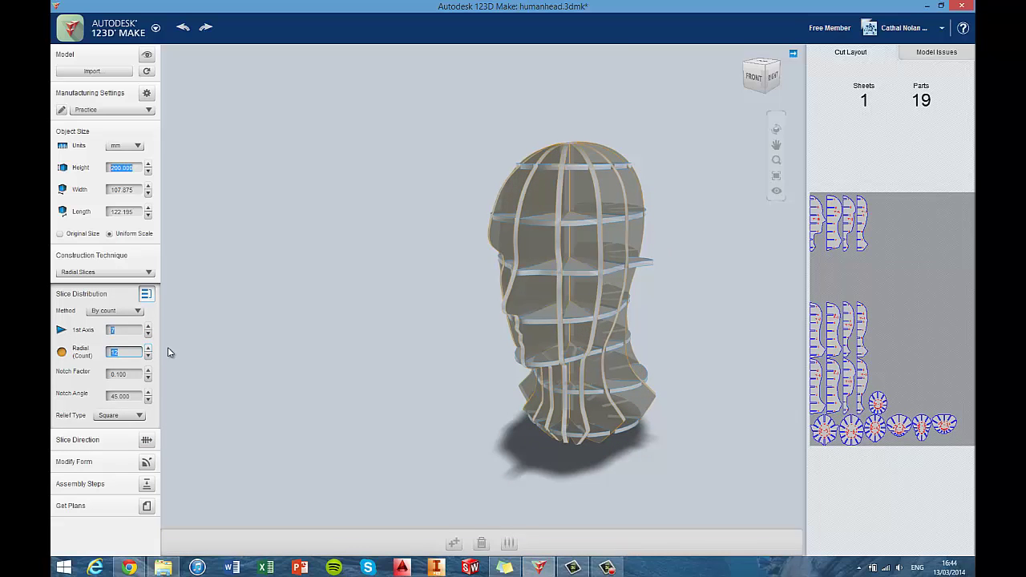
right_drag(348, 374, 321, 391)
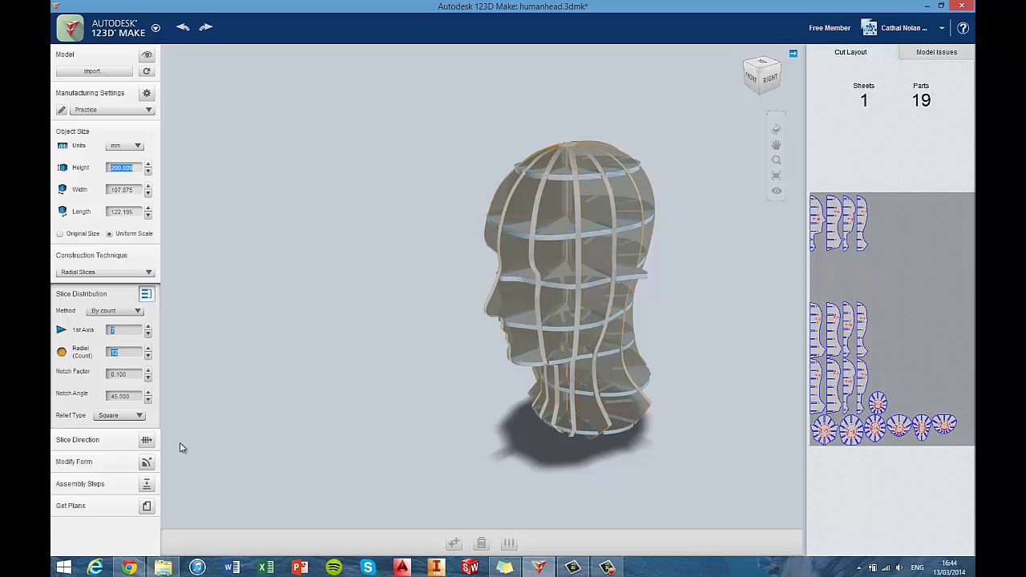
click(133, 311)
click(120, 321)
Try Folded Panels as the construction technique and rotate the view to inspect it.
click(145, 272)
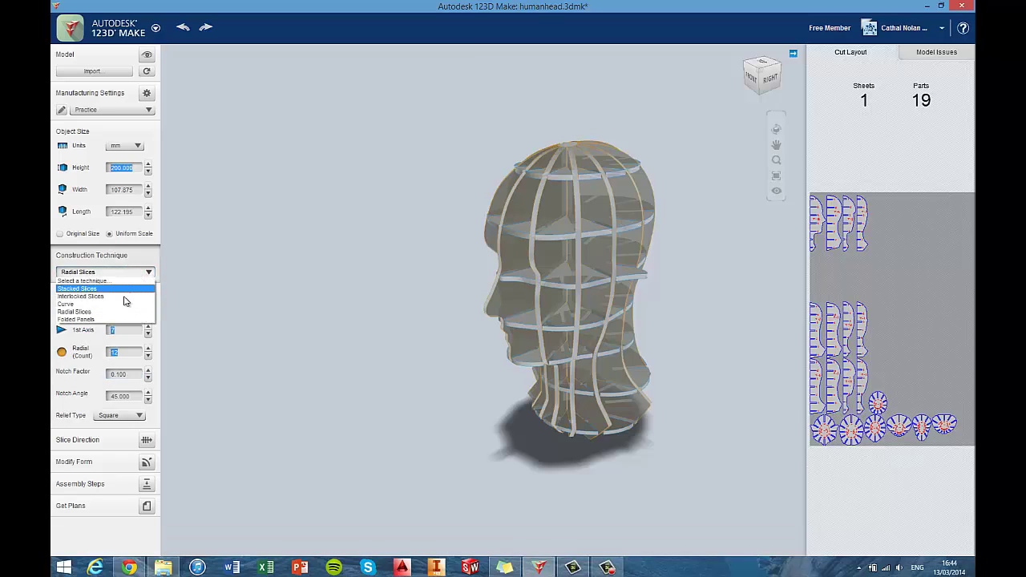
click(94, 319)
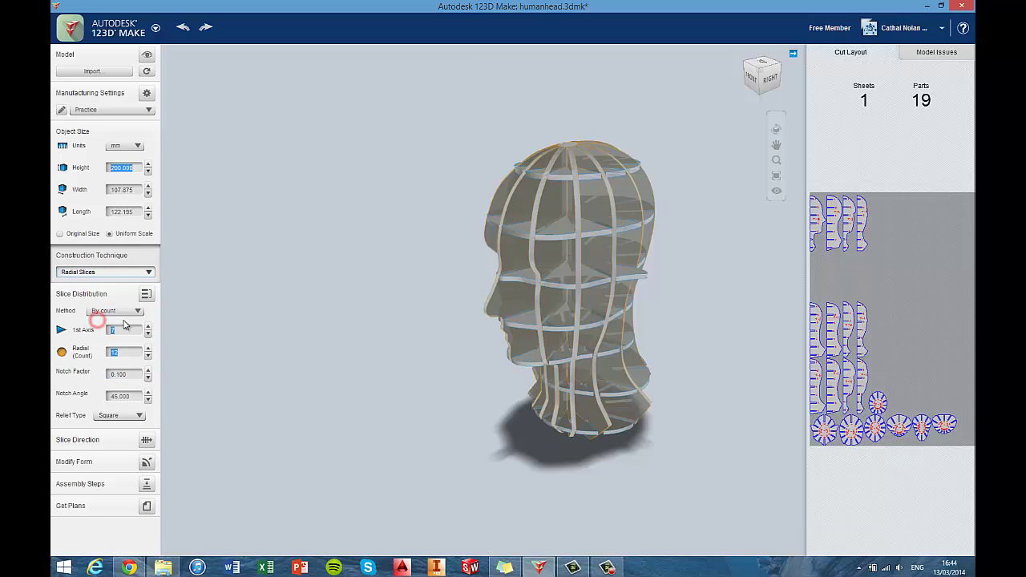
drag(397, 363, 513, 337)
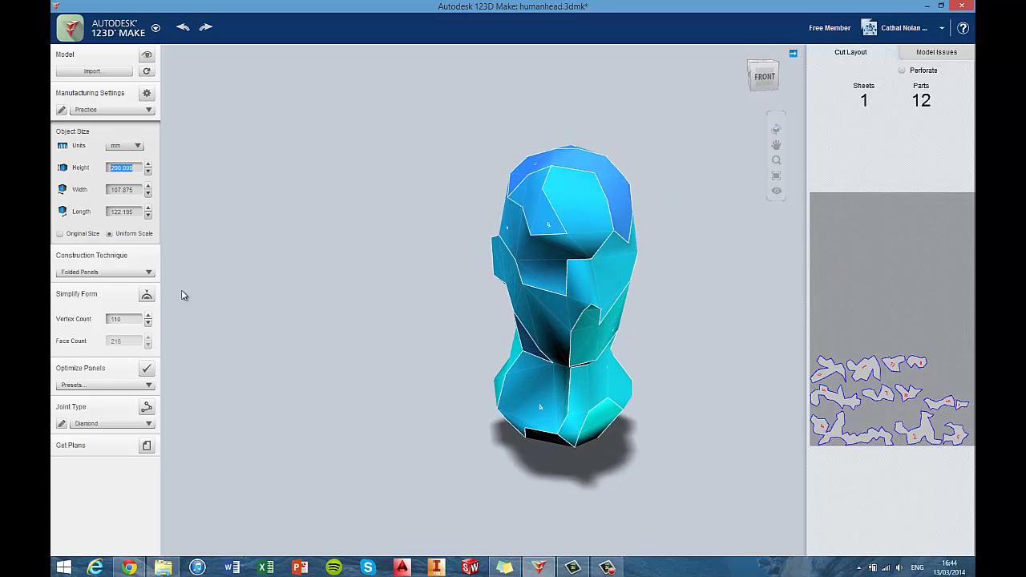
Return to Stacked Slices, giving 67 parts on 2 sheets, viewed at three-quarter angle.
click(140, 275)
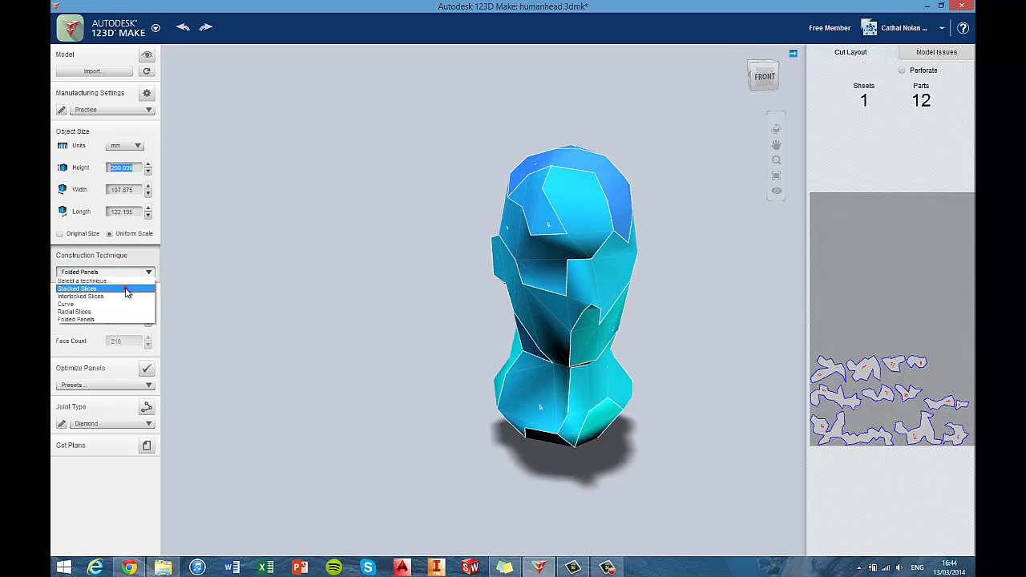
click(127, 287)
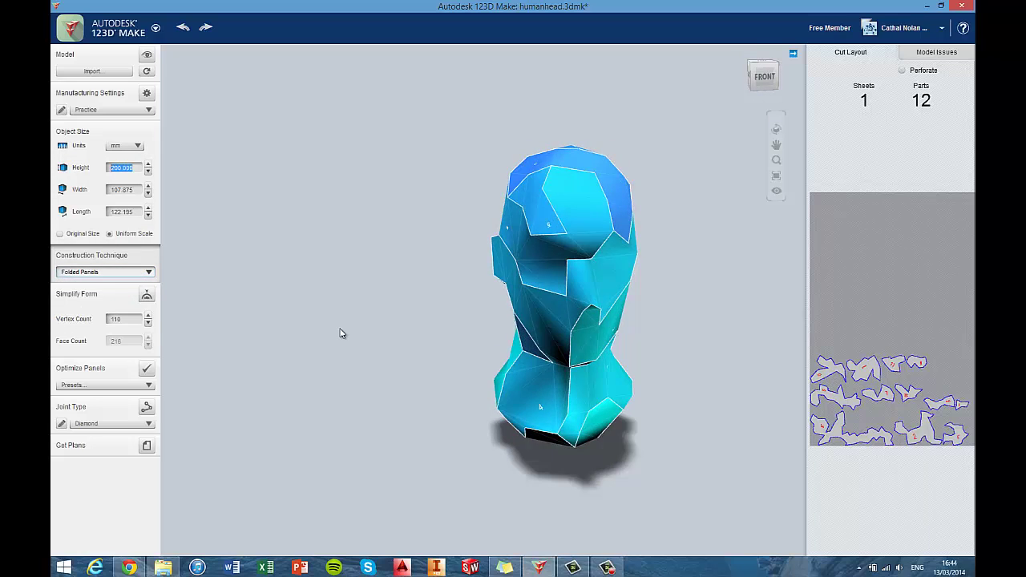
drag(340, 334, 206, 347)
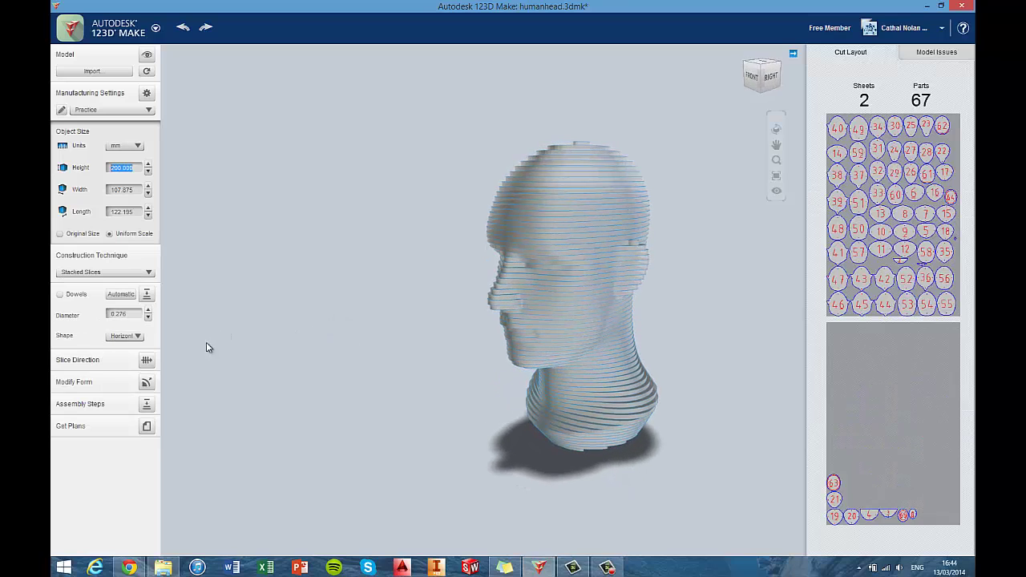
Apply the Hollow form modification, push its slider toward Max, then return it to Min.
click(147, 383)
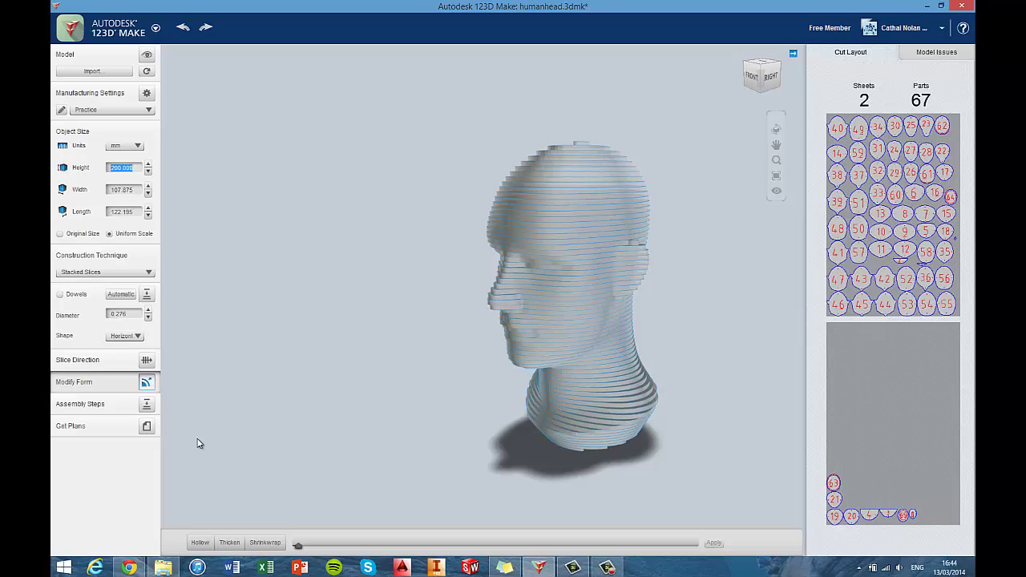
click(199, 543)
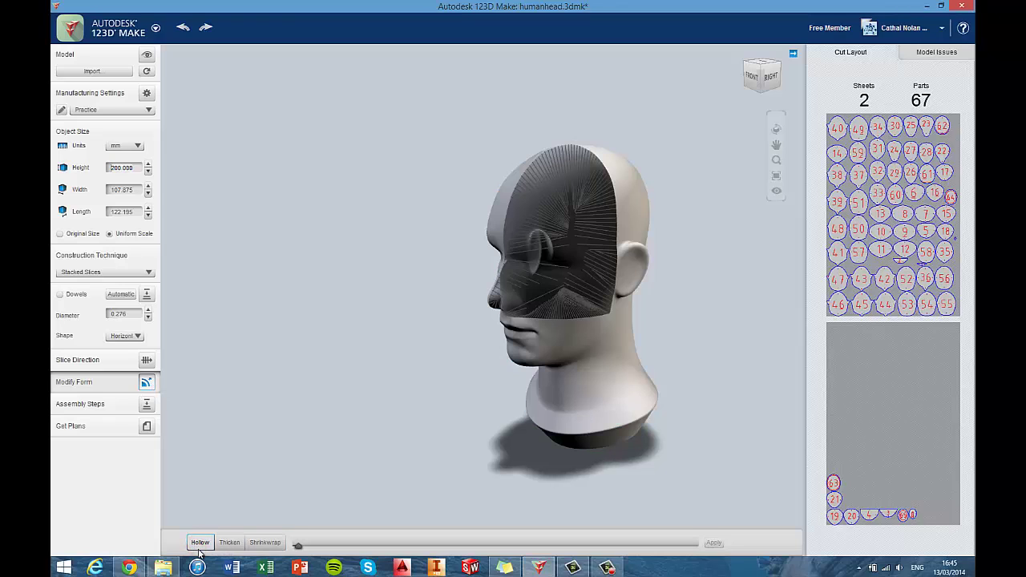
click(297, 544)
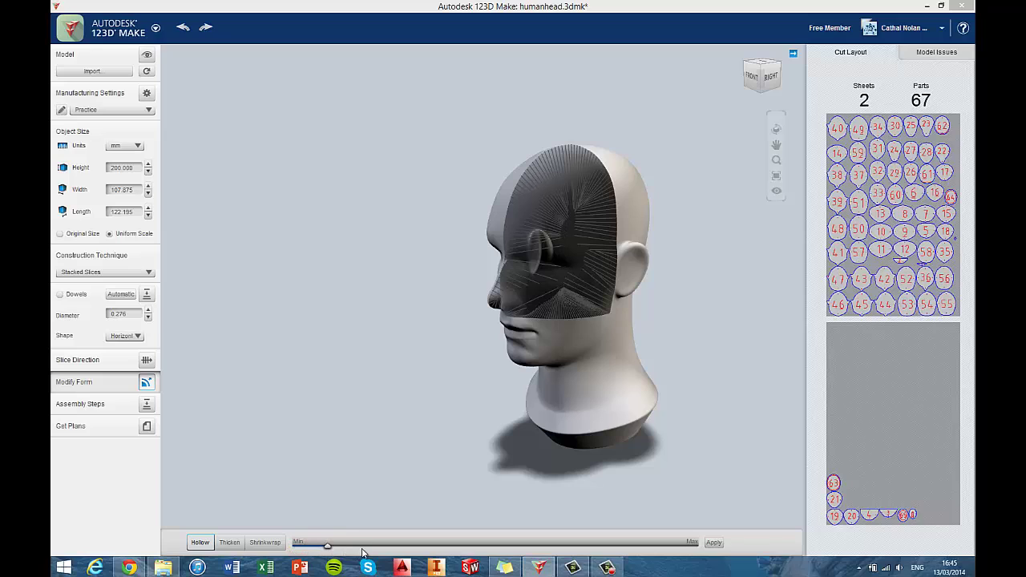
drag(395, 553, 516, 549)
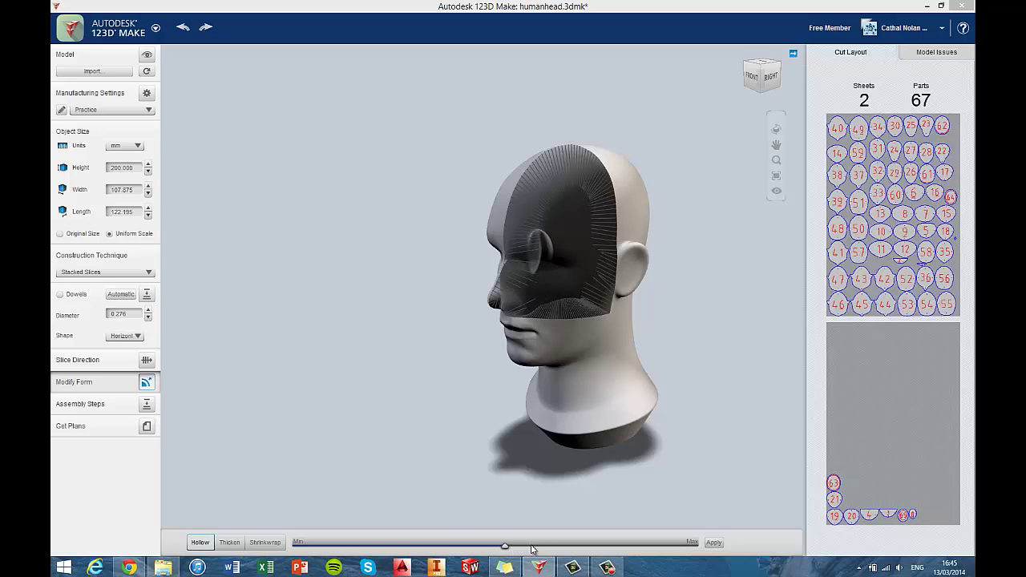
drag(602, 548, 615, 548)
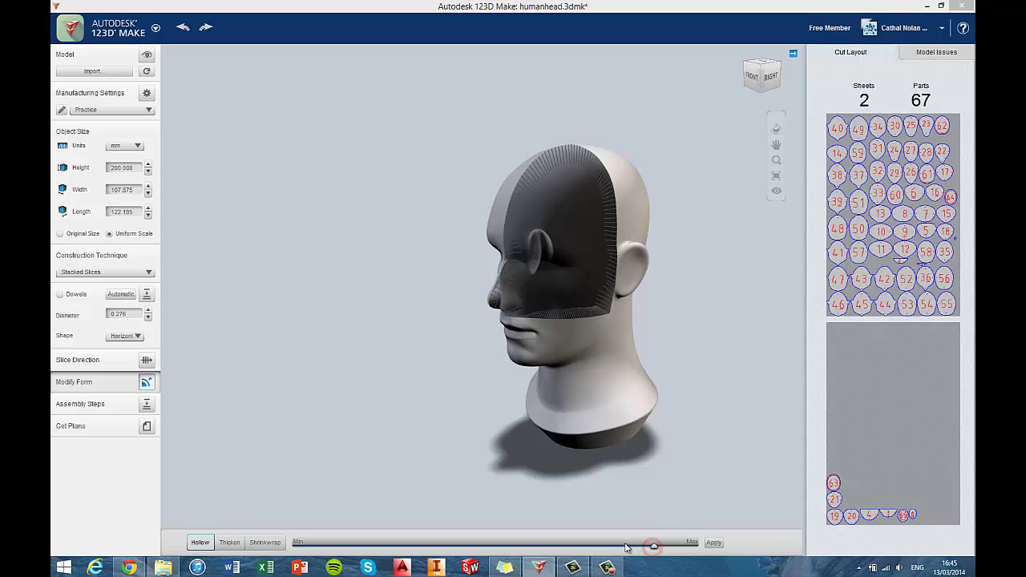
click(455, 547)
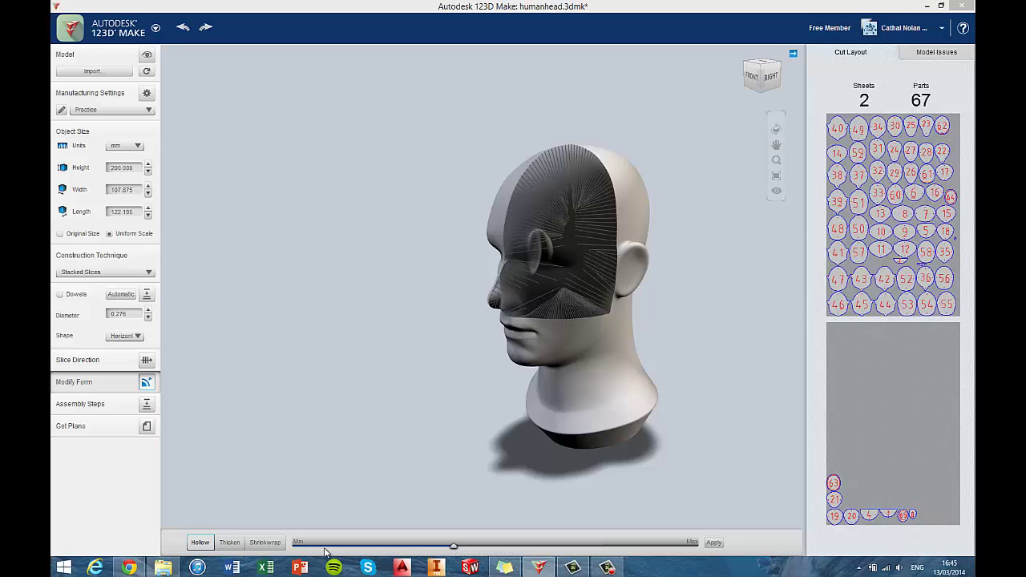
click(299, 546)
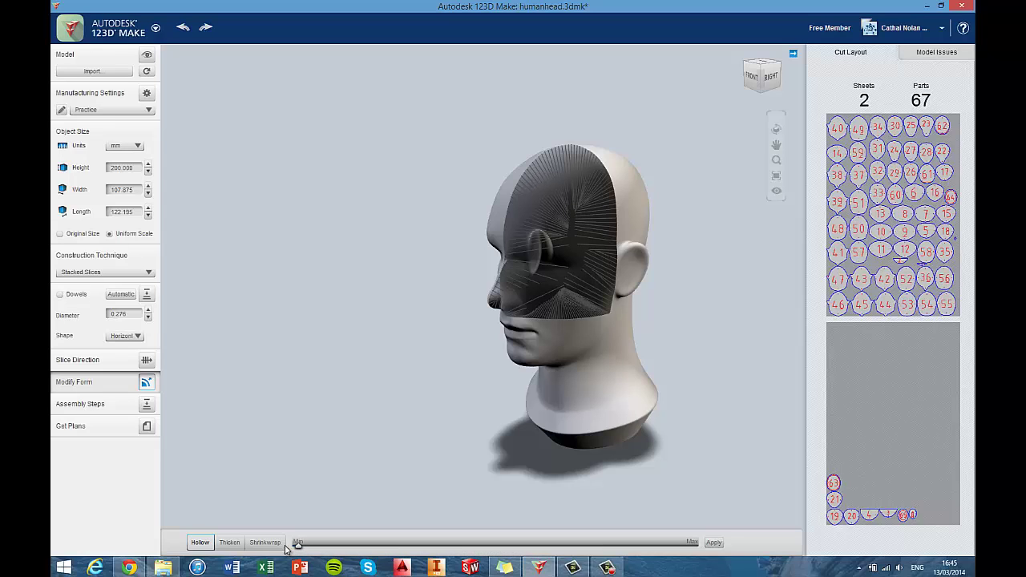
Preview Thicken at a small amount, reset it to minimum, then switch to a Shrinkwrap preview.
click(228, 544)
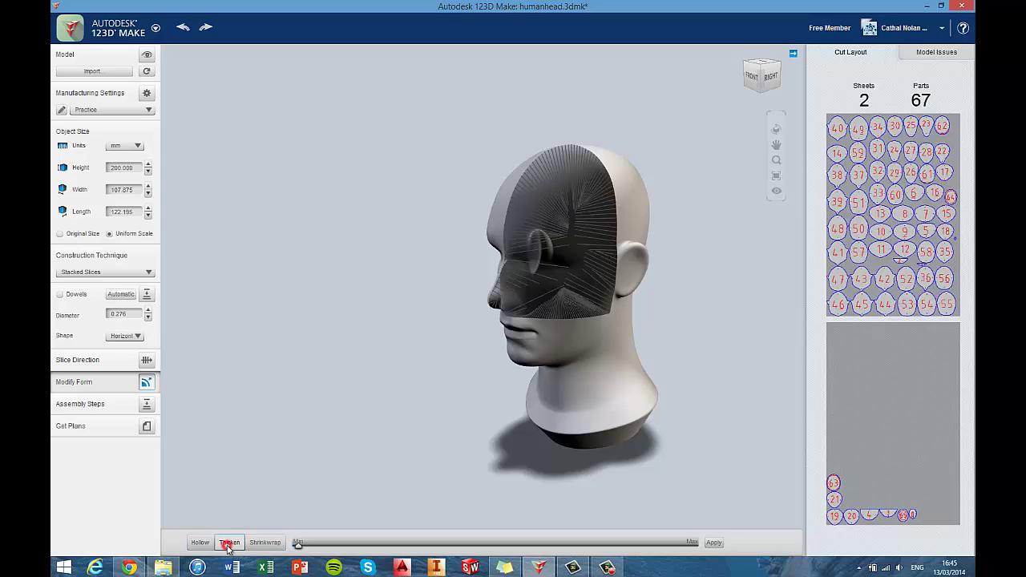
click(298, 547)
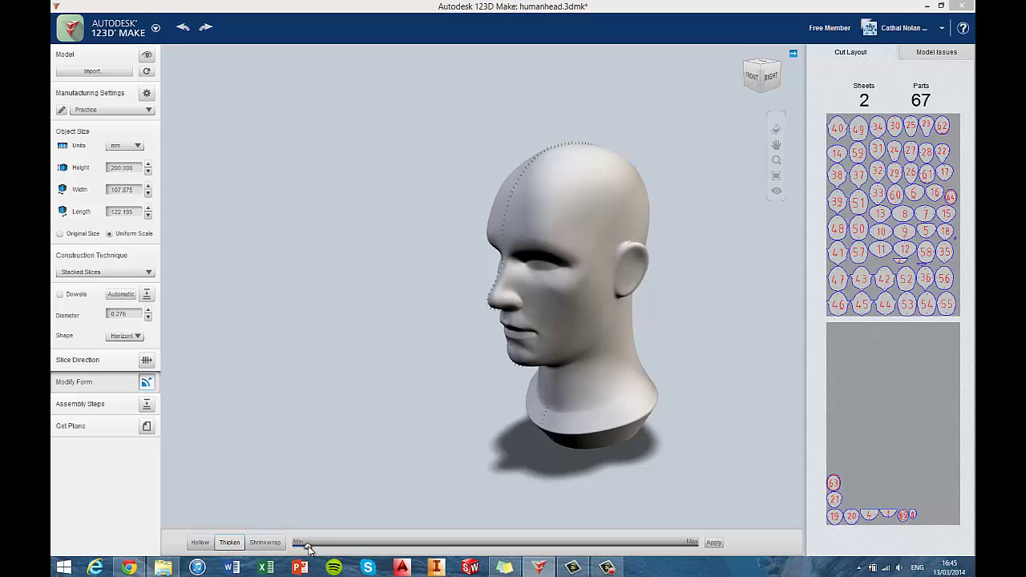
mouse_move(372, 555)
mouse_down()
mouse_move(387, 554)
mouse_move(361, 553)
mouse_up()
click(297, 545)
click(265, 544)
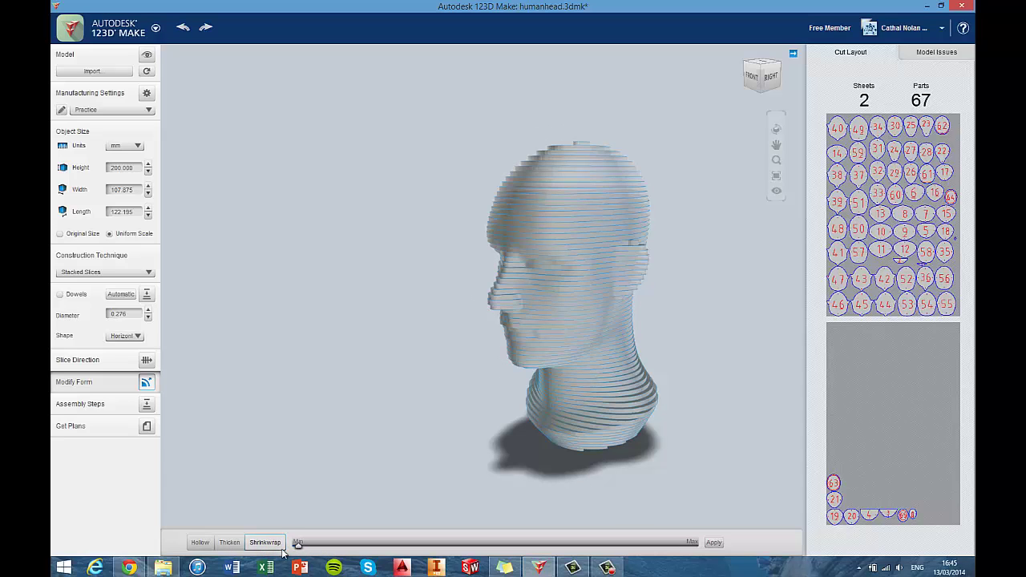
mouse_move(297, 548)
mouse_down()
mouse_move(385, 553)
mouse_move(297, 548)
mouse_up()
Show the Assembly Steps in Plywood instead of Cardboard and play all 67 steps.
click(147, 405)
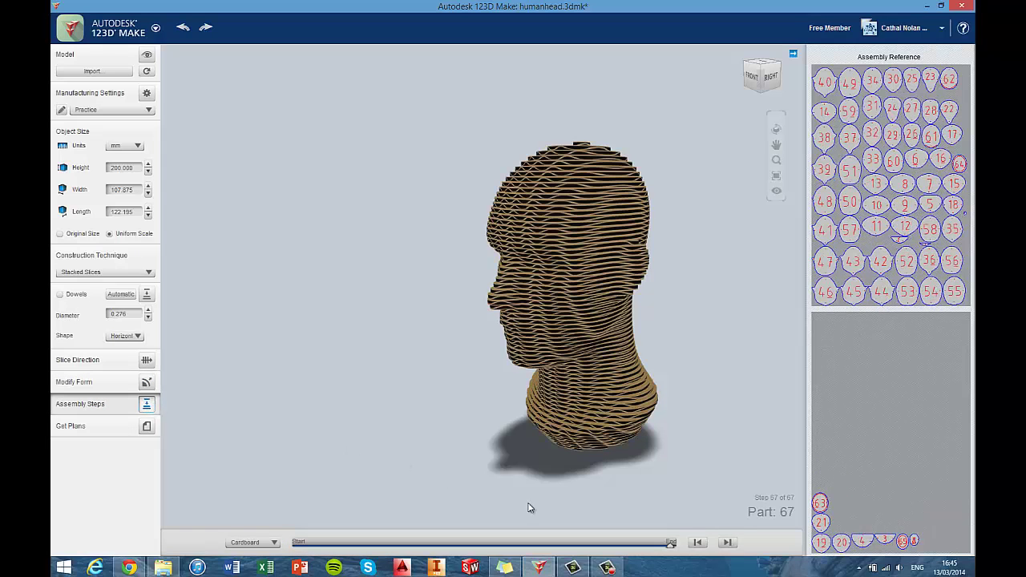
right_drag(451, 477, 537, 463)
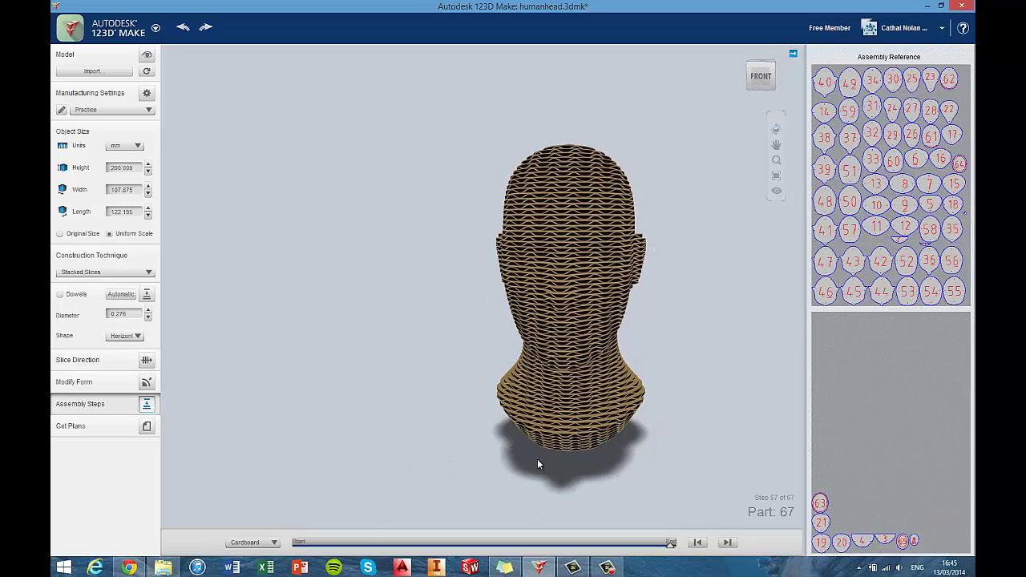
click(269, 543)
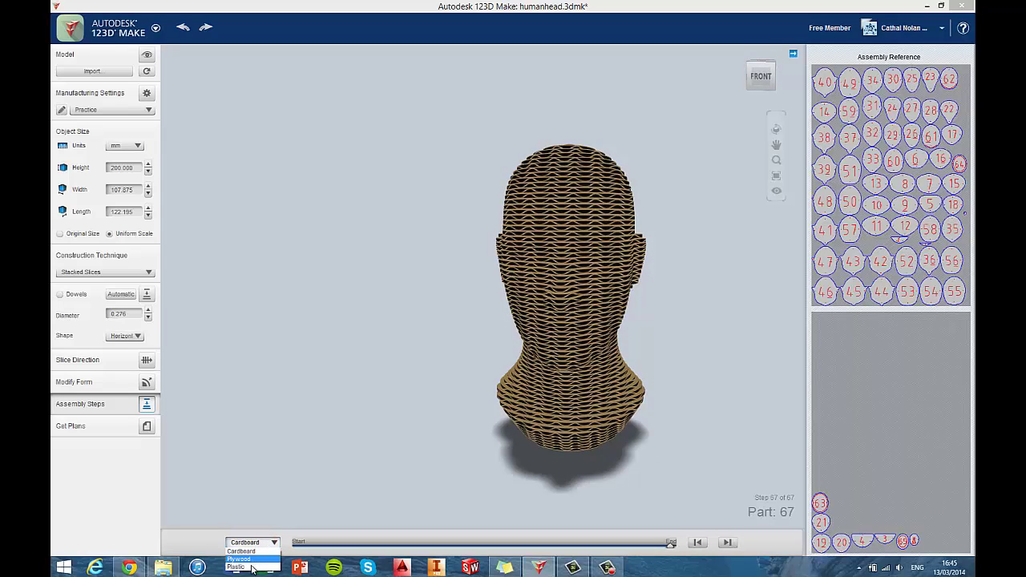
click(253, 559)
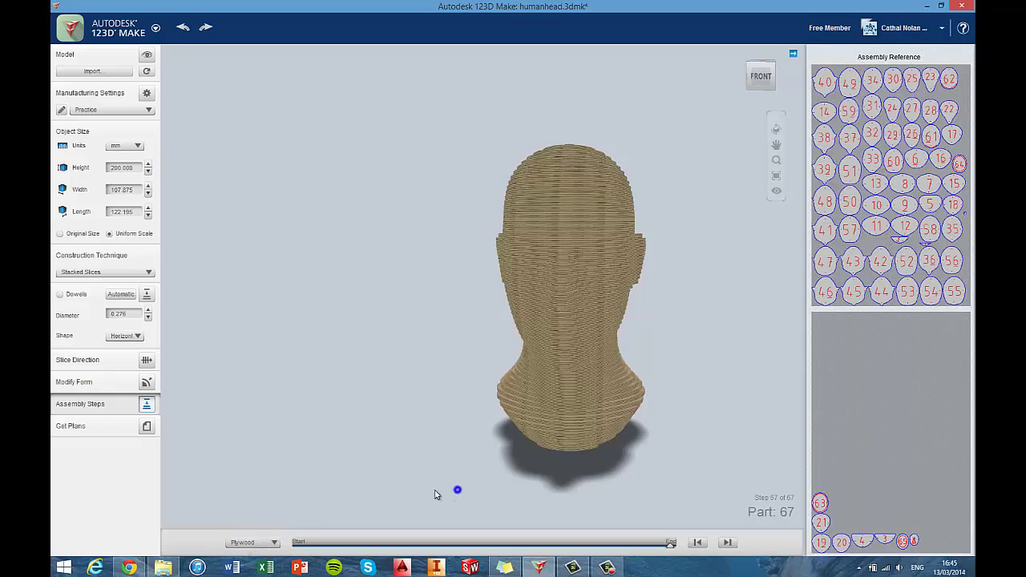
right_drag(435, 494, 586, 495)
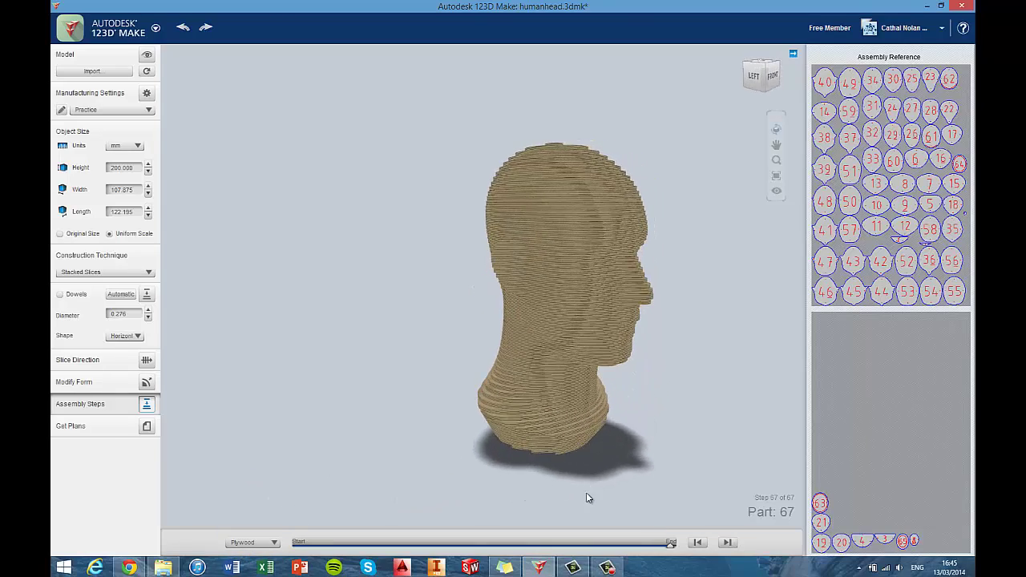
click(727, 542)
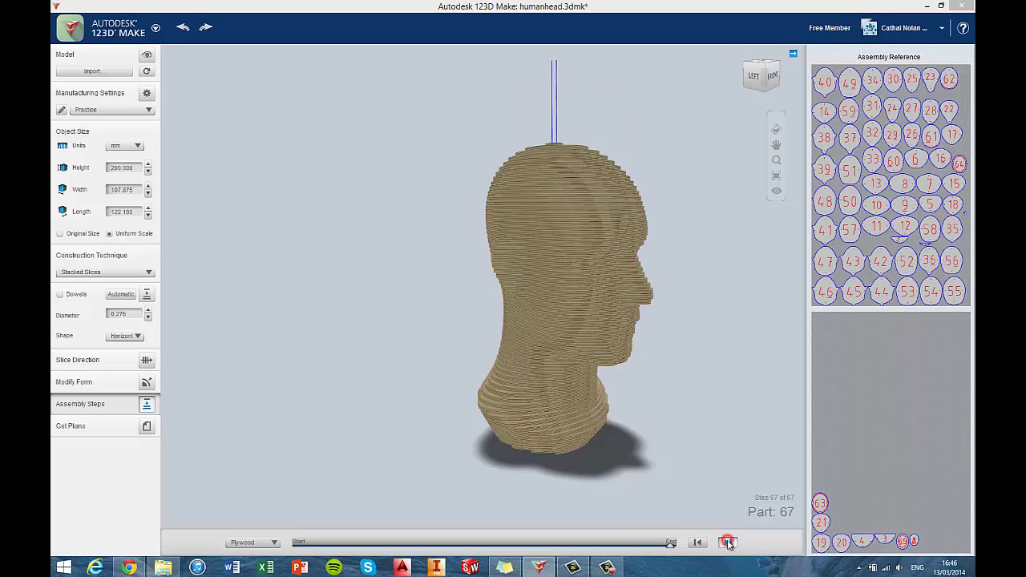
right_drag(704, 474, 621, 439)
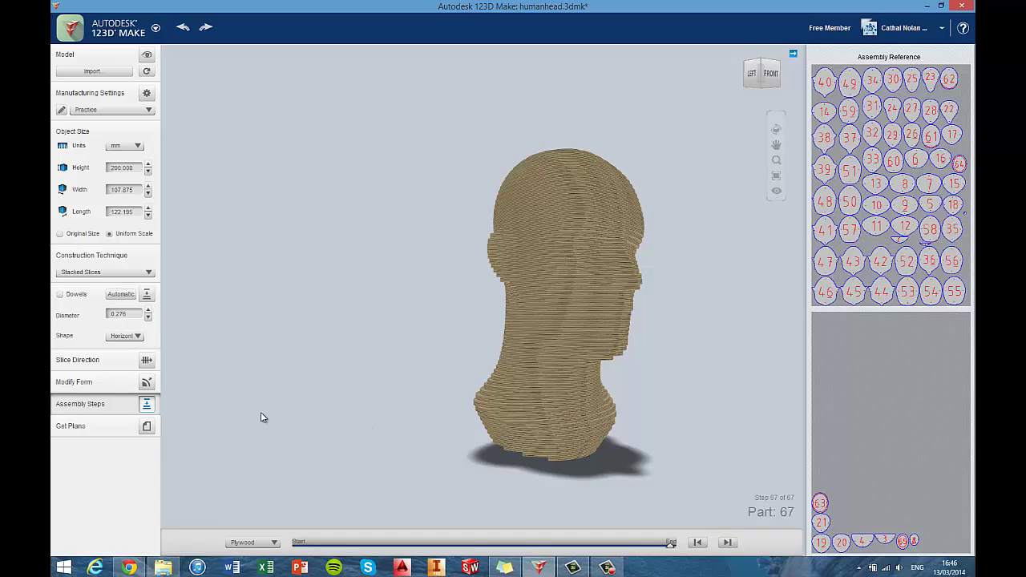
Open Get Plans to lay out the numbered slices for DXF export in mm.
click(147, 426)
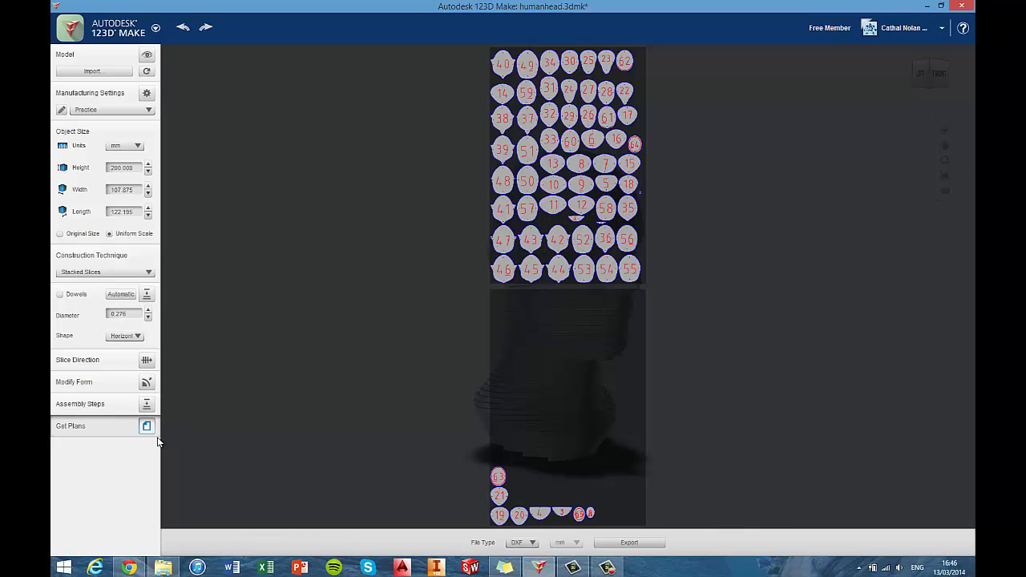